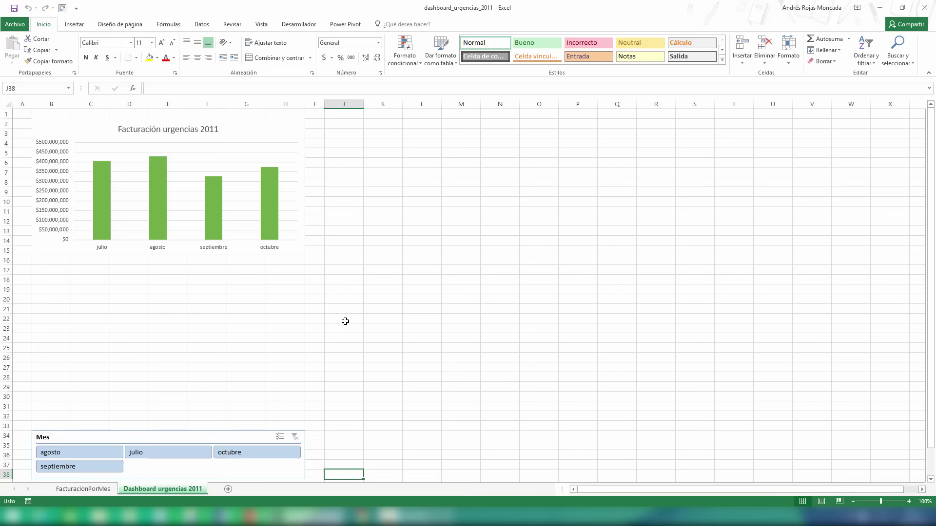
Insert a PivotTable from the ArchivosUrgencias2011 data source onto a new worksheet.
{"action": "left_click", "coordinate": [76, 24]}
{"action": "left_click", "coordinate": [15, 46]}
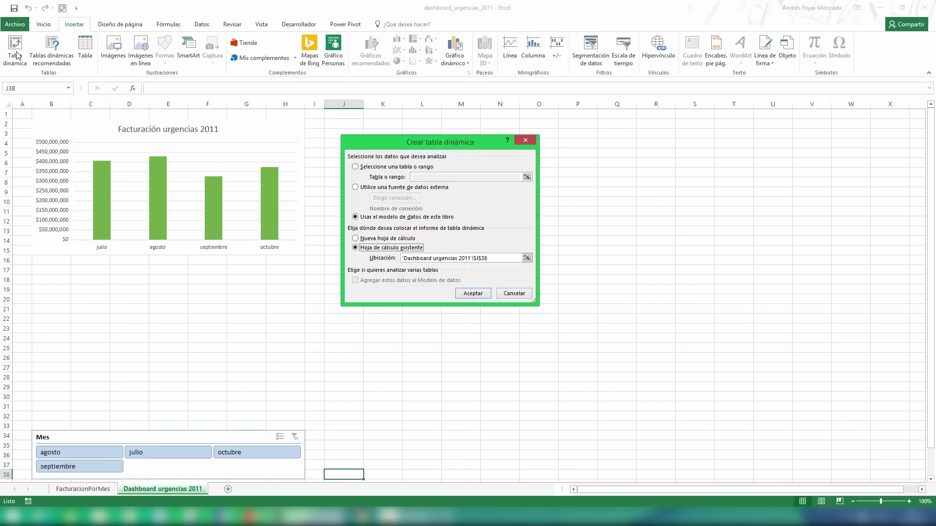
{"action": "left_click", "coordinate": [355, 238]}
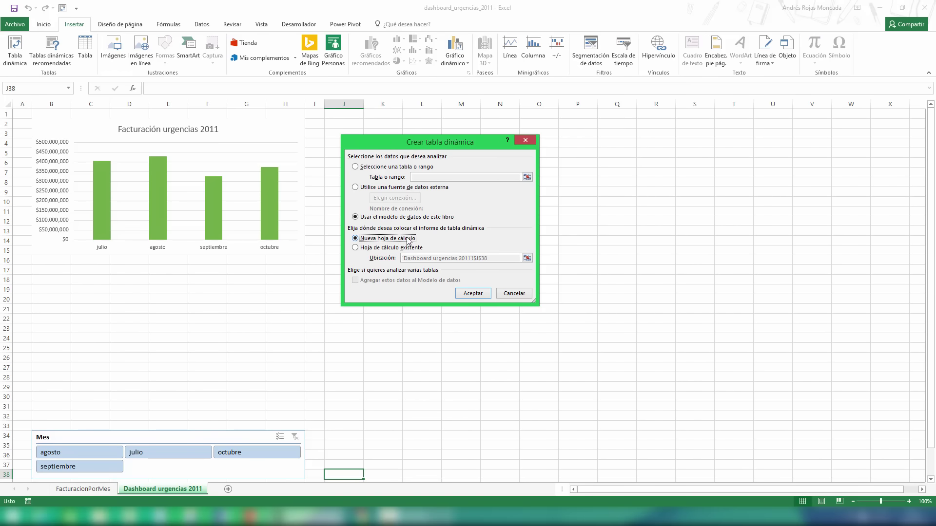
{"action": "left_click", "coordinate": [472, 293]}
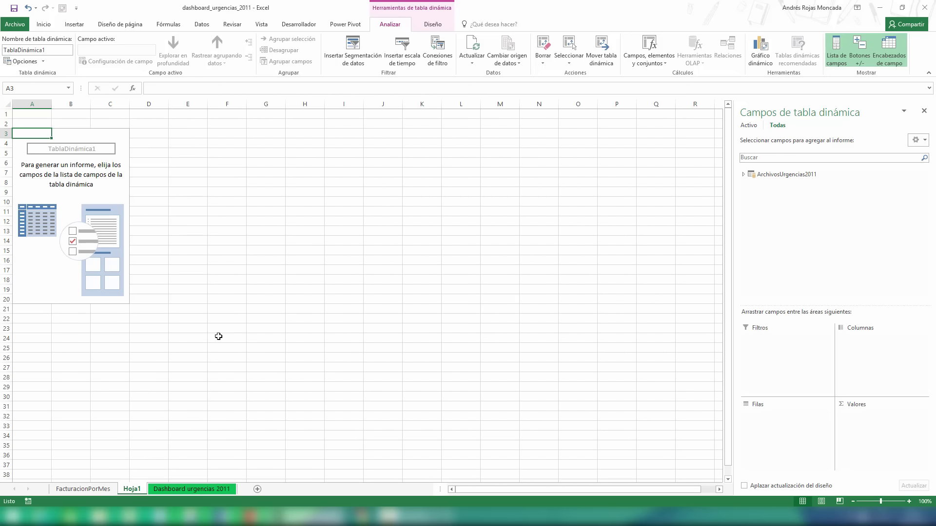
Rename the Hoja1 sheet tab to TiempoDeRespuesta.
{"action": "double_click", "coordinate": [138, 489]}
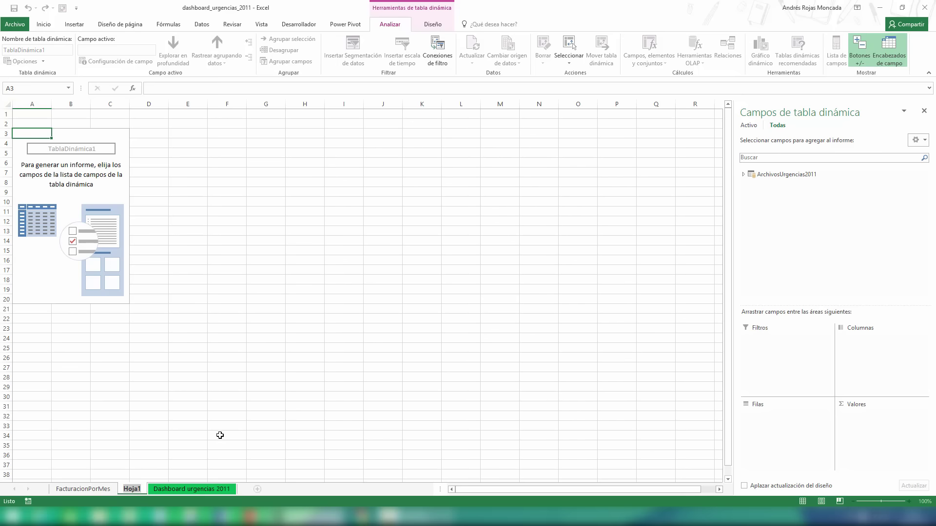
{"action": "type", "text": "Tiem"}
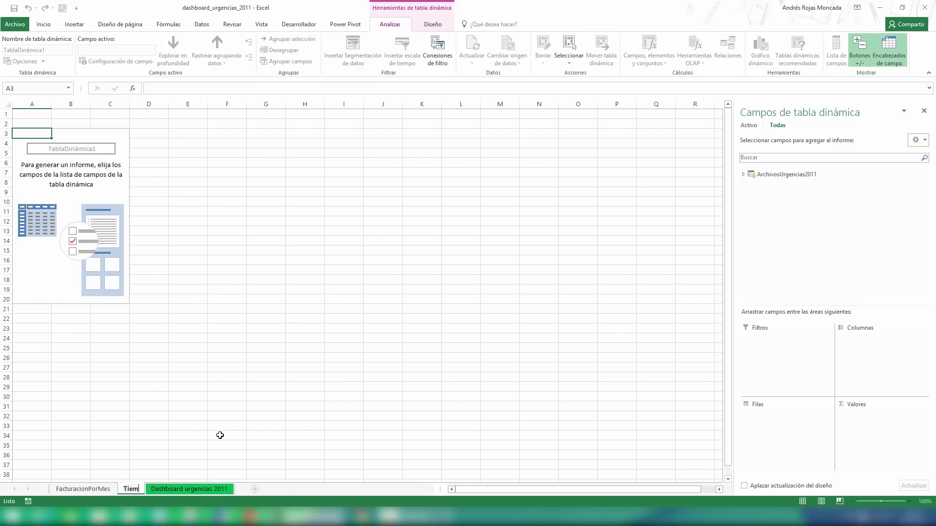
{"action": "type", "text": "poDeRes"}
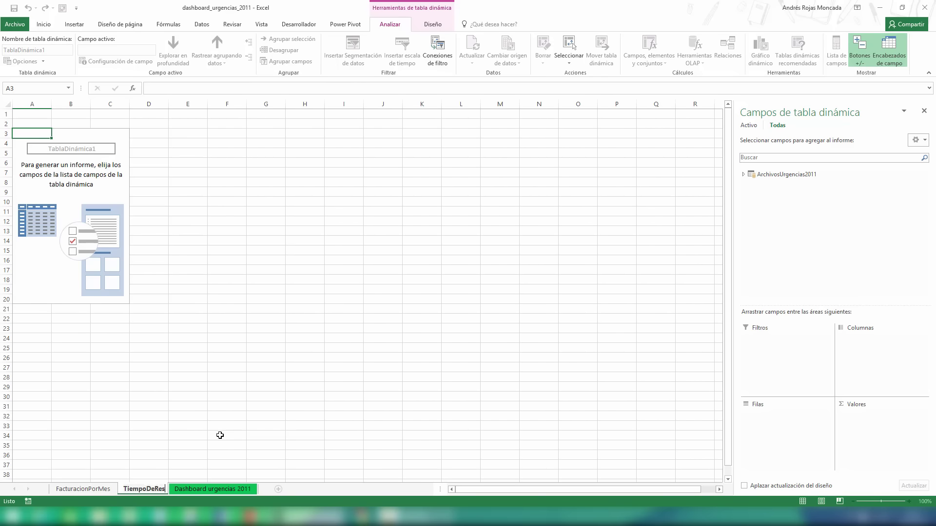
{"action": "type", "text": "puesta"}
{"action": "key", "text": "Return"}
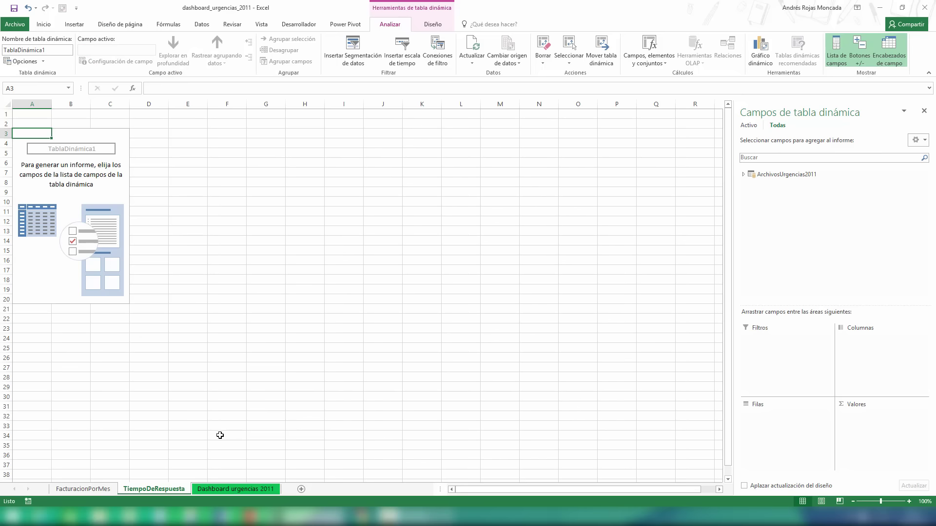
Rename the pivot table from TablaDinámica1 to TiempoDeRespuesta.
{"action": "left_click", "coordinate": [64, 52]}
{"action": "type", "text": "T"}
{"action": "type", "text": "iempoDeRe"}
{"action": "type", "text": "spuesta"}
{"action": "key", "text": "Return"}
Expand the ArchivosUrgencias2011 fields and put Nombre profesional médico in Rows, listing 15 doctors.
{"action": "left_click", "coordinate": [744, 175]}
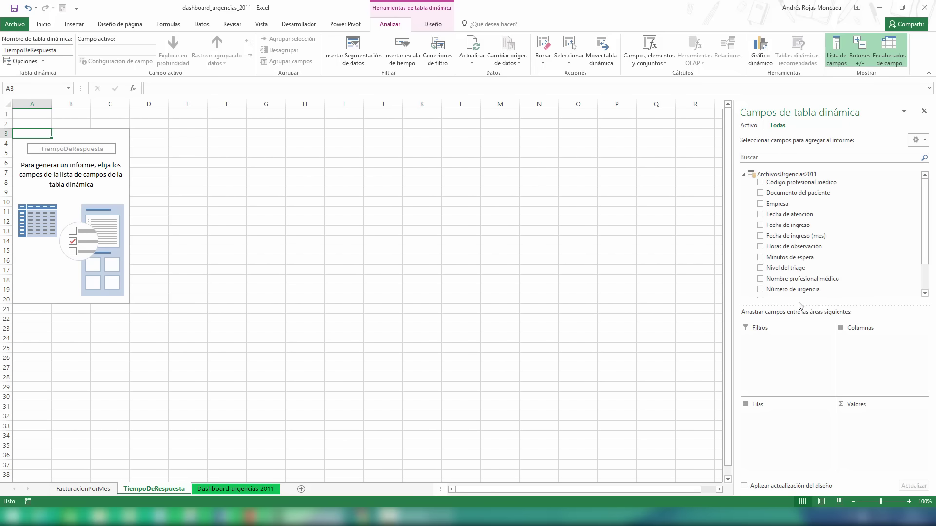
{"action": "left_click_drag", "start_coordinate": [799, 314], "coordinate": [796, 388]}
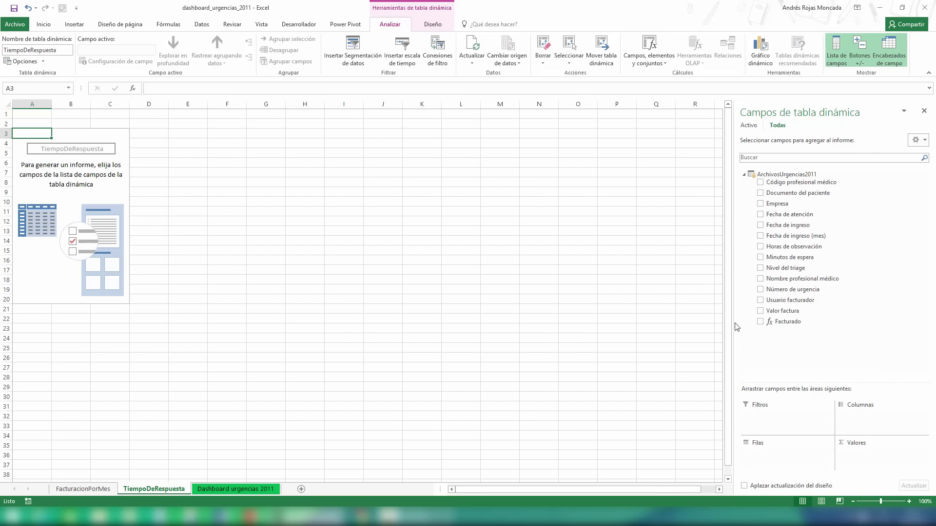
{"action": "left_click_drag", "start_coordinate": [799, 280], "coordinate": [793, 451]}
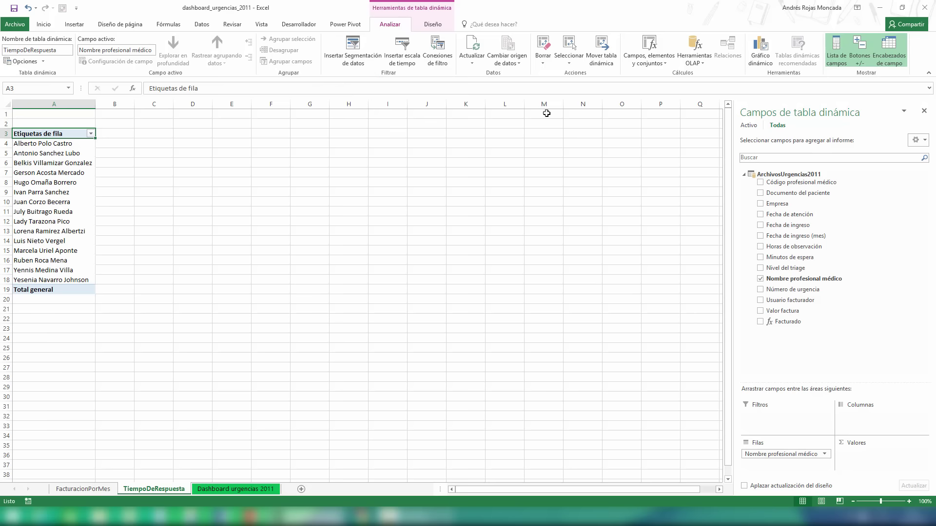
Open Power Pivot's Nueva medida dialog and move it left, off the pivot table.
{"action": "left_click", "coordinate": [355, 28]}
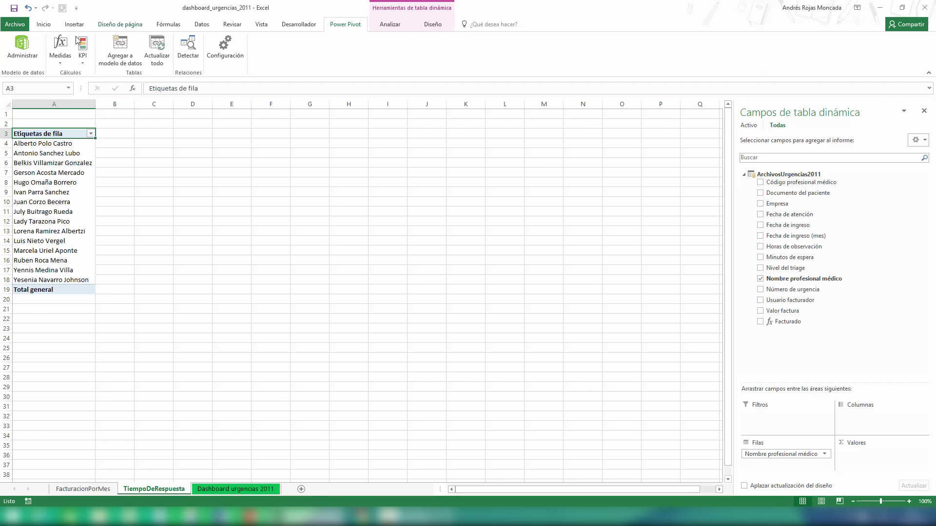
{"action": "left_click", "coordinate": [61, 58]}
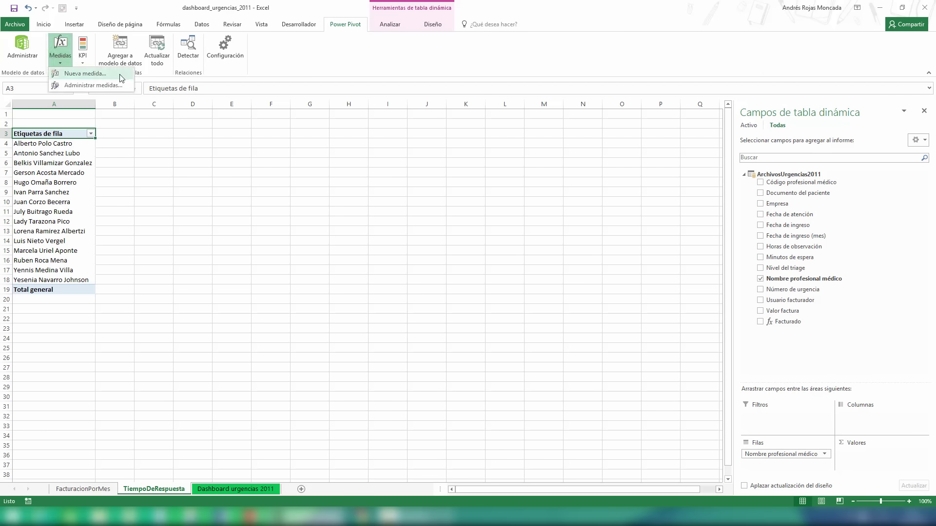
{"action": "left_click", "coordinate": [86, 73]}
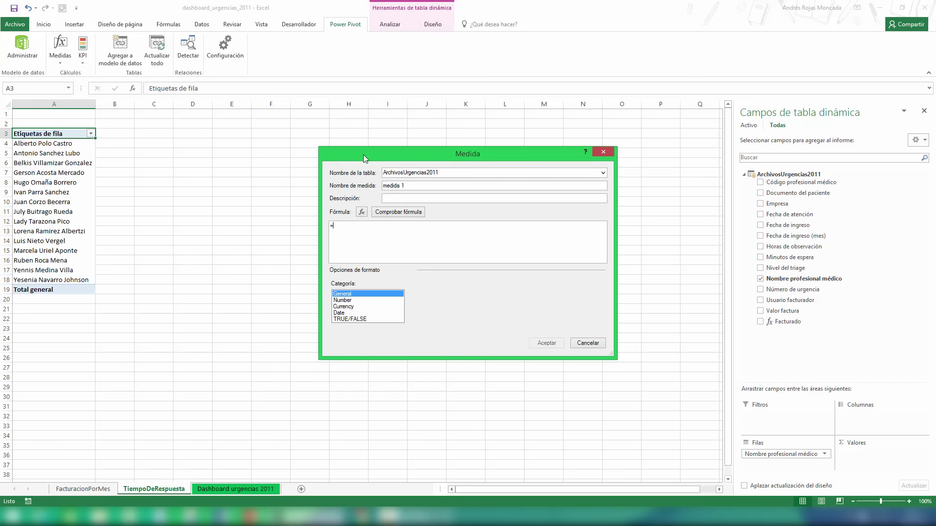
{"action": "left_click_drag", "start_coordinate": [363, 154], "coordinate": [252, 143]}
{"action": "left_click", "coordinate": [299, 173]}
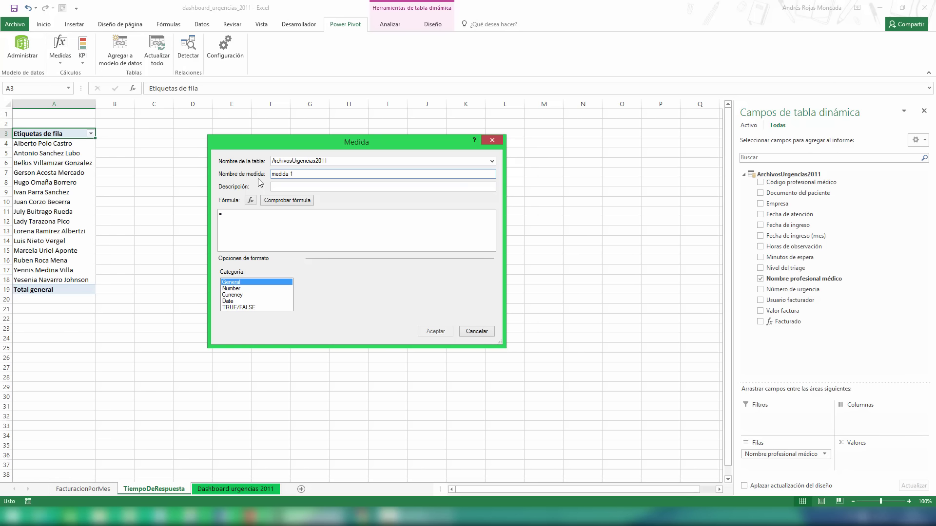
Name the new measure Tiempo promedio with the description 'minutos'.
{"action": "left_click_drag", "start_coordinate": [293, 174], "coordinate": [250, 171]}
{"action": "key", "text": "BackSpace"}
{"action": "type", "text": "Tiempo pro"}
{"action": "left_click", "coordinate": [298, 189]}
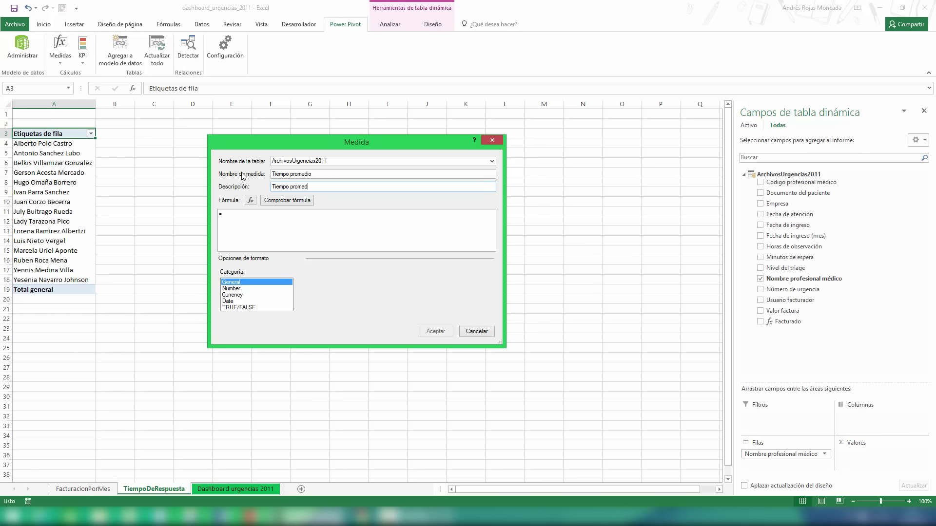
{"action": "type", "text": "io en minutos"}
Enter the formula =AVERAGE(ArchivosUrgencias2011[Minutos de espera]), choose Number format, and save the measure.
{"action": "left_click", "coordinate": [227, 215]}
{"action": "type", "text": "a"}
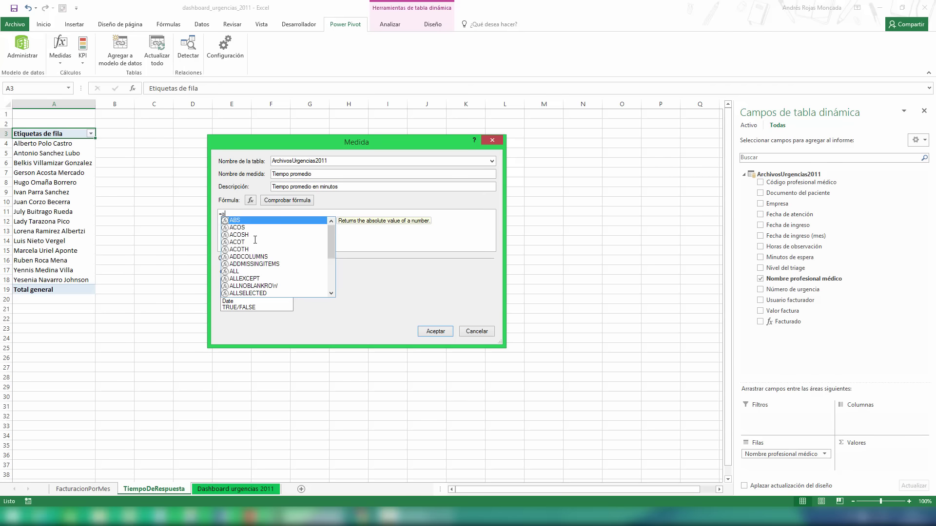
{"action": "type", "text": "ver"}
{"action": "key", "text": "Tab"}
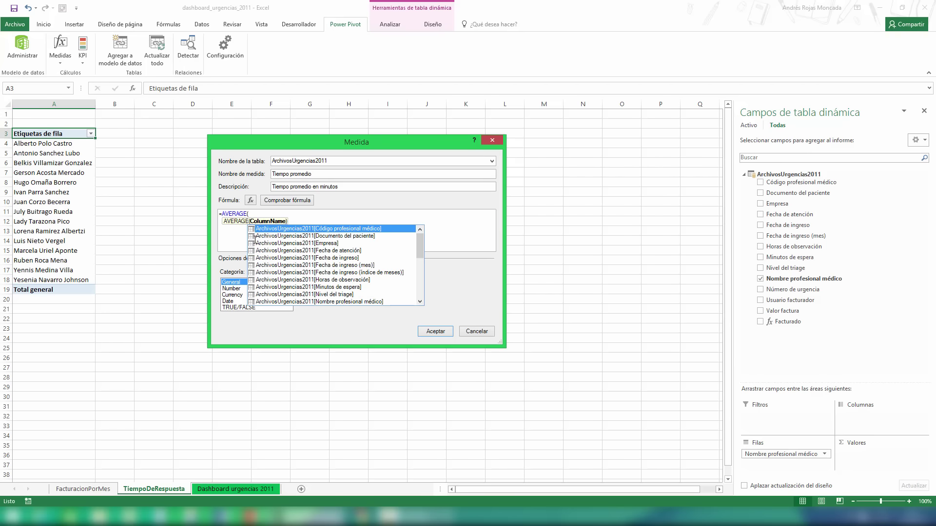
{"action": "left_click", "coordinate": [369, 288]}
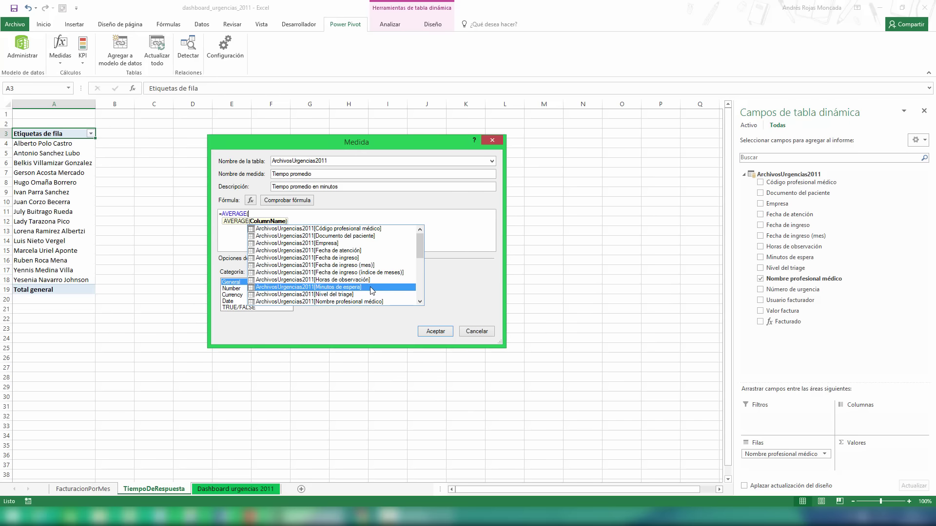
{"action": "double_click", "coordinate": [373, 288]}
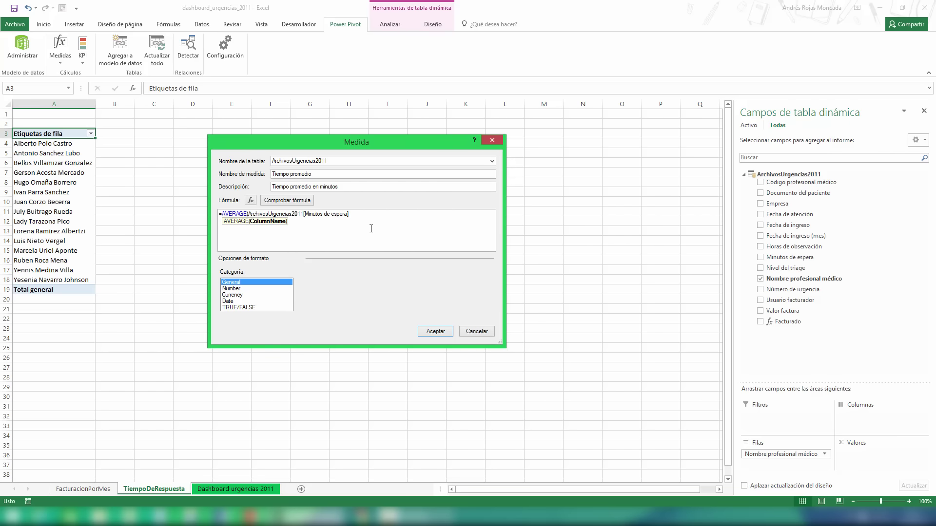
{"action": "type", "text": ")"}
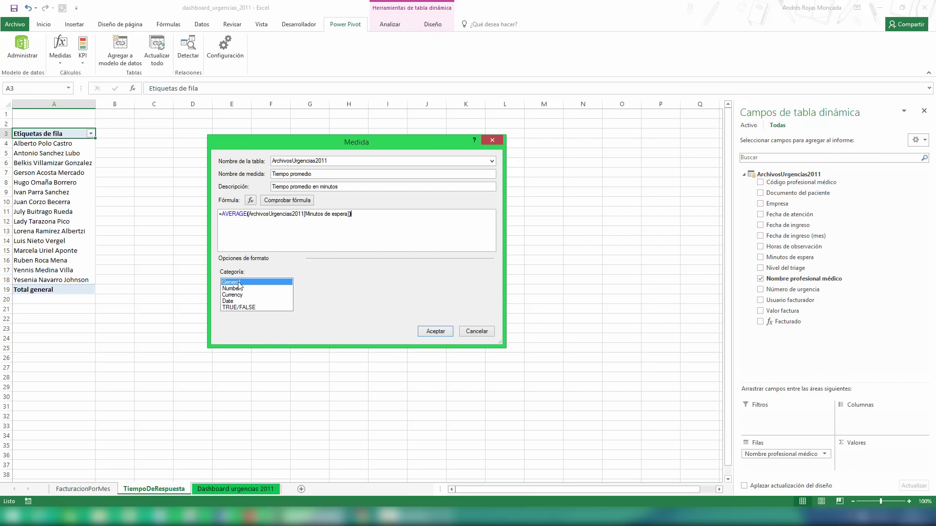
{"action": "left_click", "coordinate": [235, 289]}
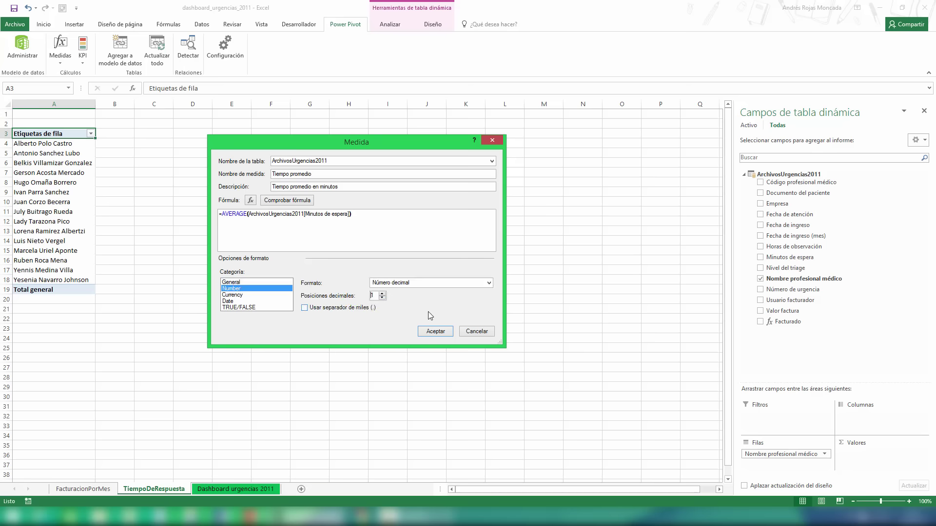
{"action": "left_click", "coordinate": [437, 333]}
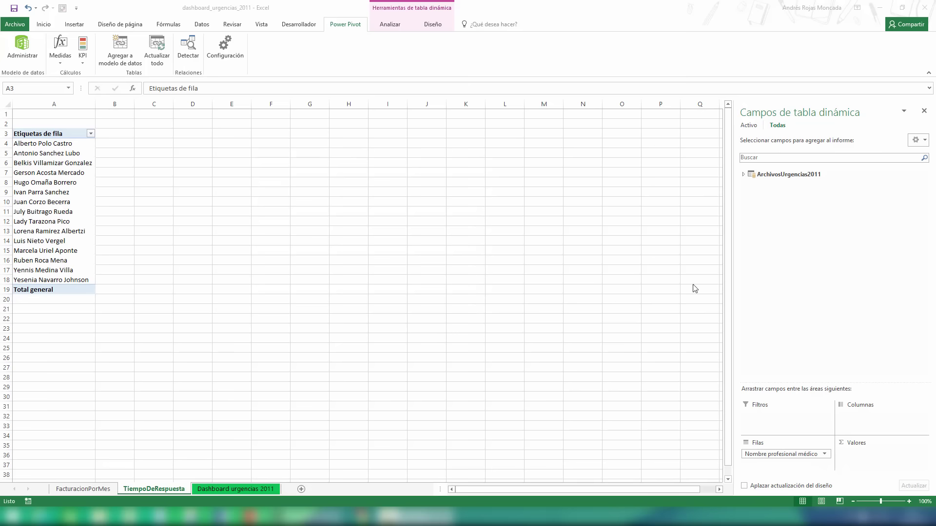
Add Tiempo promedio to Values, showing each doctor's average of 57.9–62.4 minutes.
{"action": "left_click", "coordinate": [744, 175]}
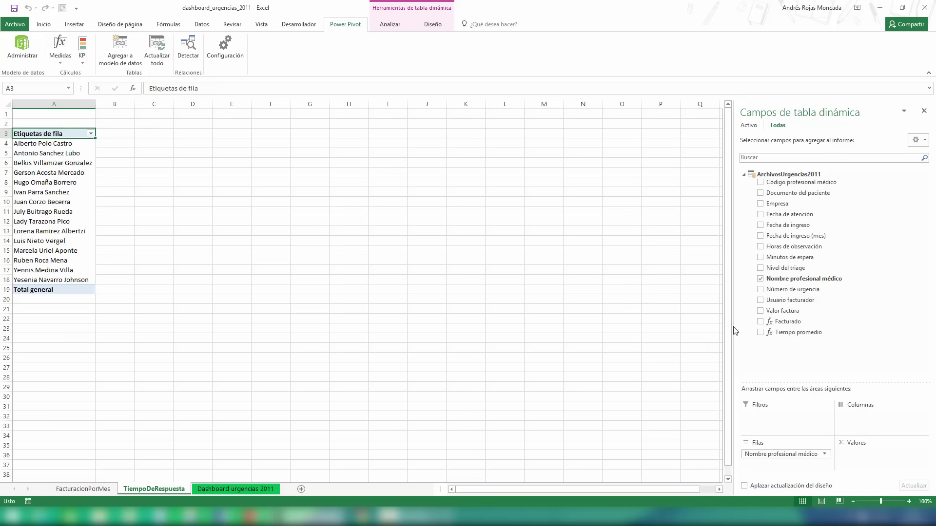
{"action": "left_click_drag", "start_coordinate": [797, 334], "coordinate": [872, 464]}
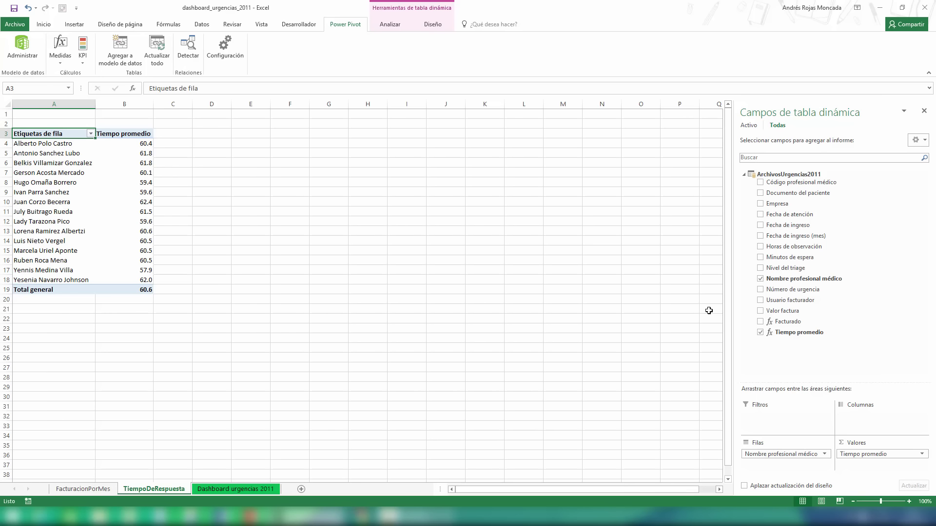
{"action": "left_click", "coordinate": [142, 144]}
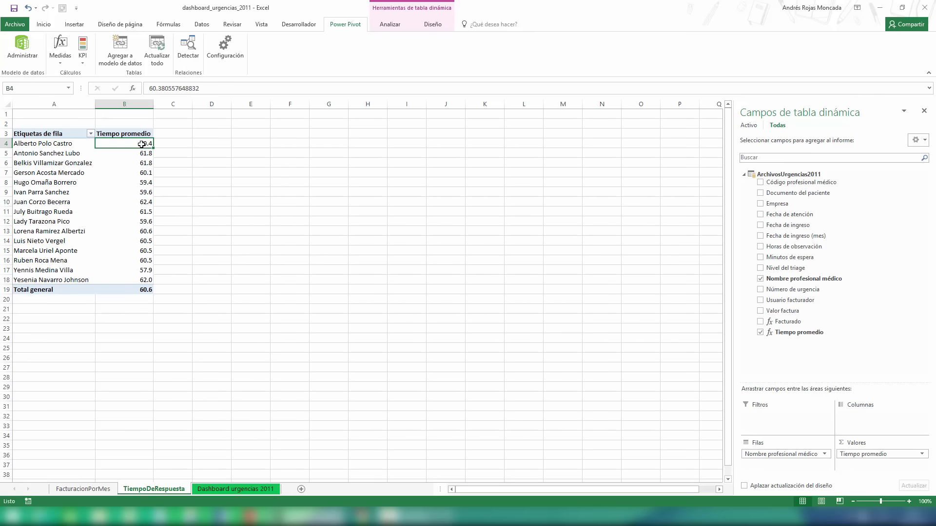
{"action": "left_click", "coordinate": [74, 25]}
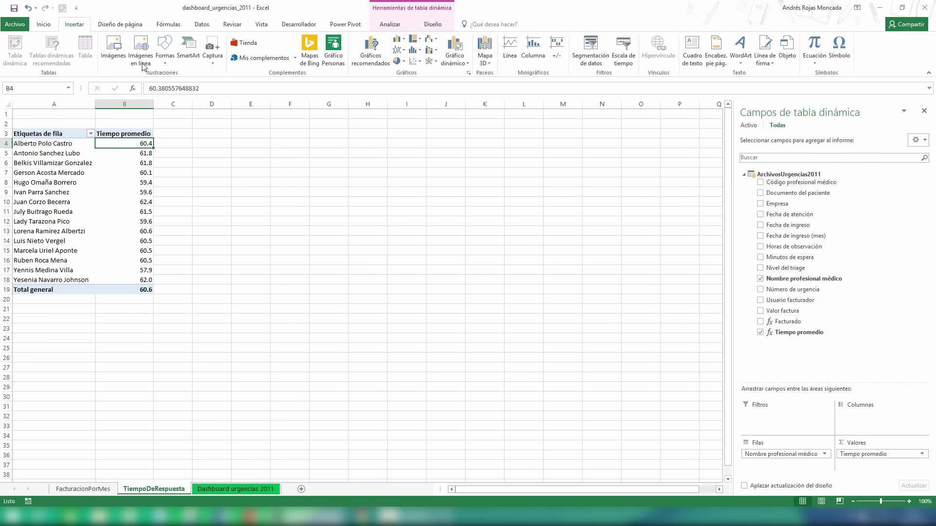
Insert a 2-D clustered bar pivot chart and place it beside the pivot table.
{"action": "left_click", "coordinate": [398, 39]}
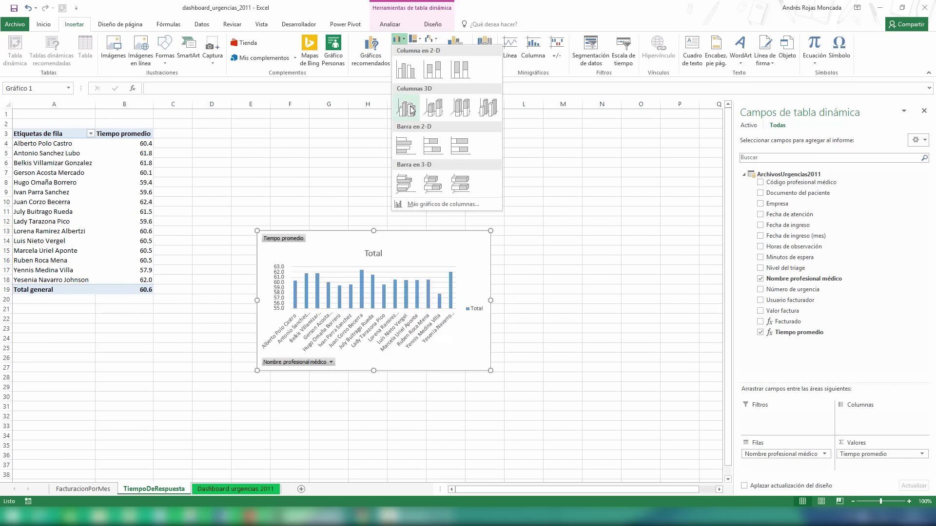
{"action": "left_click", "coordinate": [407, 150]}
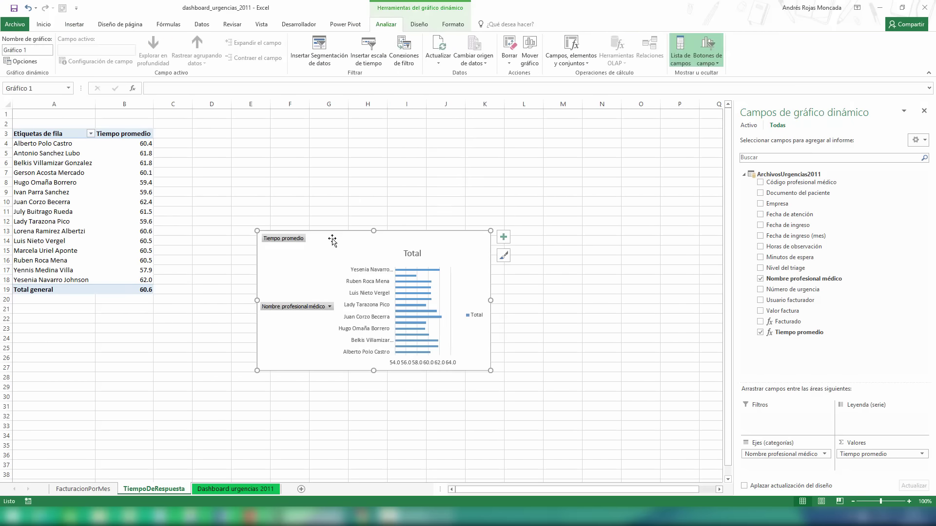
{"action": "left_click_drag", "start_coordinate": [322, 243], "coordinate": [260, 140]}
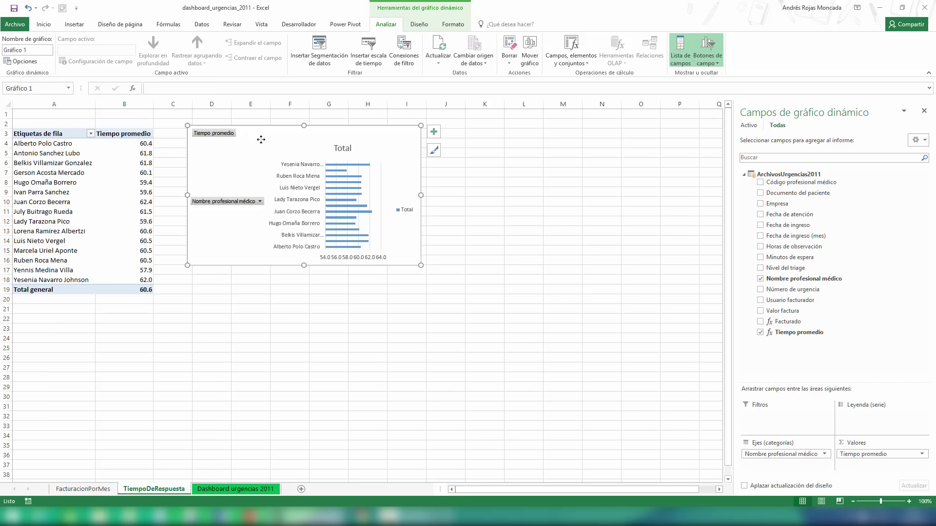
Hide all chart field buttons and delete the Total legend, value axis and vertical gridlines.
{"action": "right_click", "coordinate": [225, 133]}
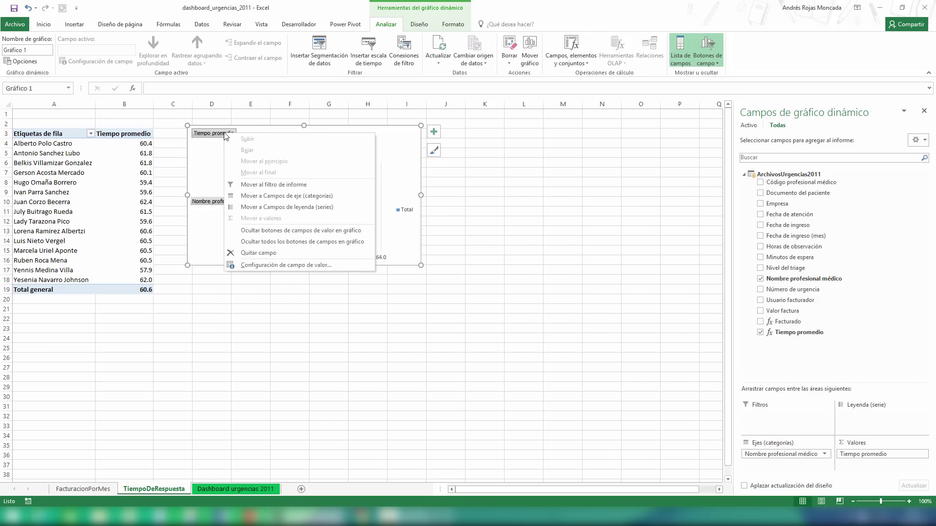
{"action": "left_click", "coordinate": [294, 242]}
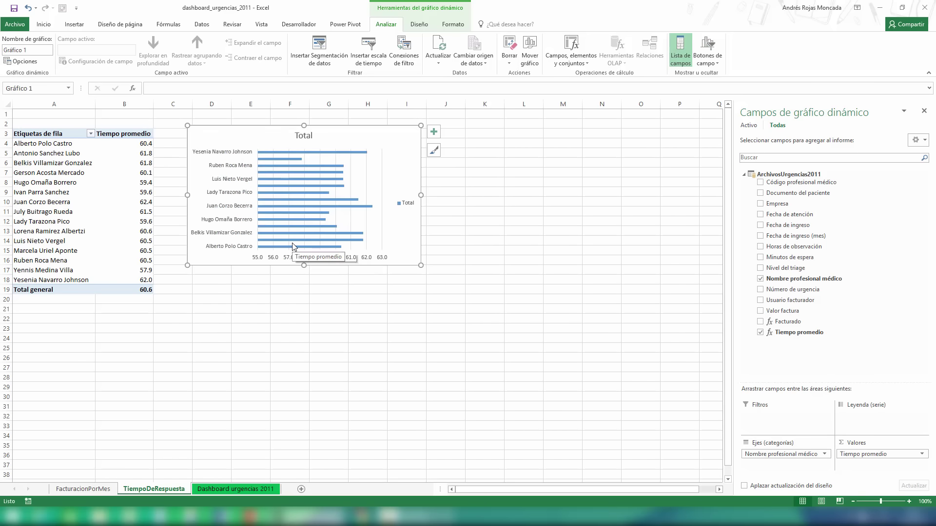
{"action": "left_click", "coordinate": [405, 205]}
{"action": "key", "text": "Delete"}
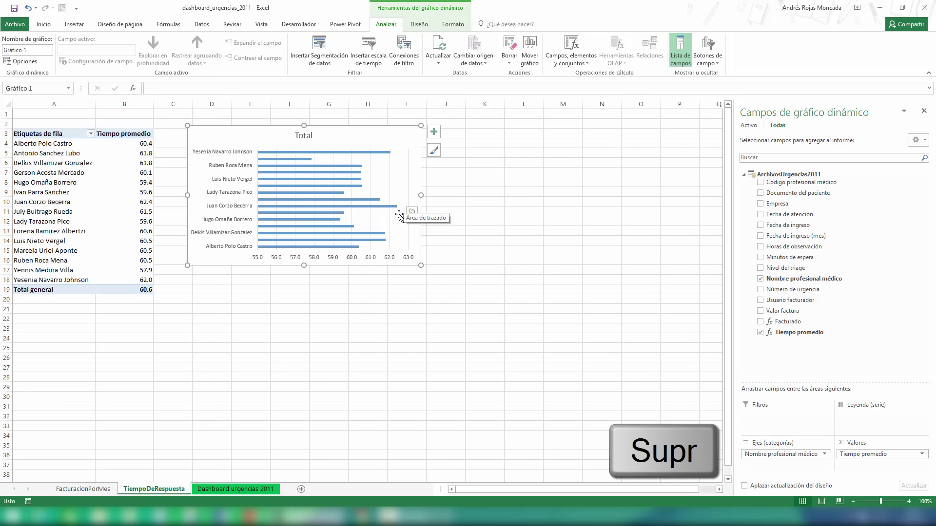
{"action": "left_click", "coordinate": [390, 261]}
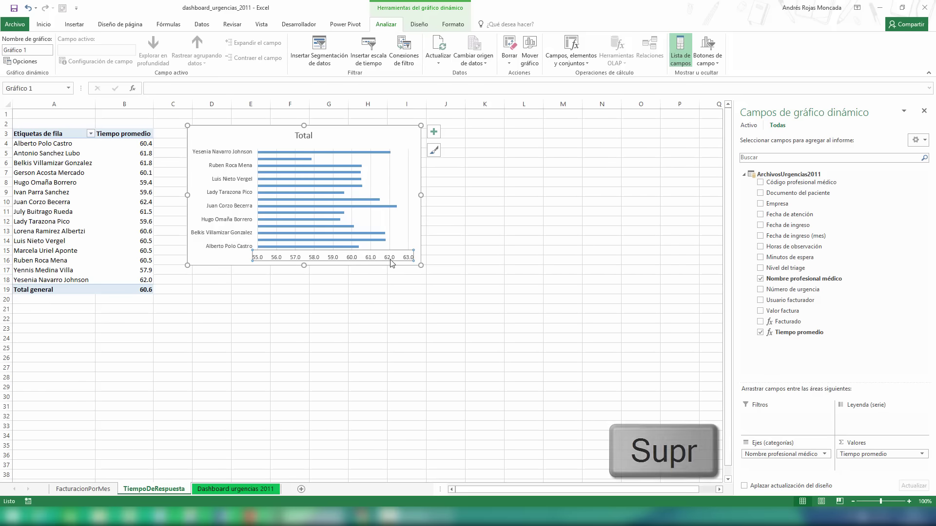
{"action": "key", "text": "Delete"}
{"action": "left_click", "coordinate": [395, 186]}
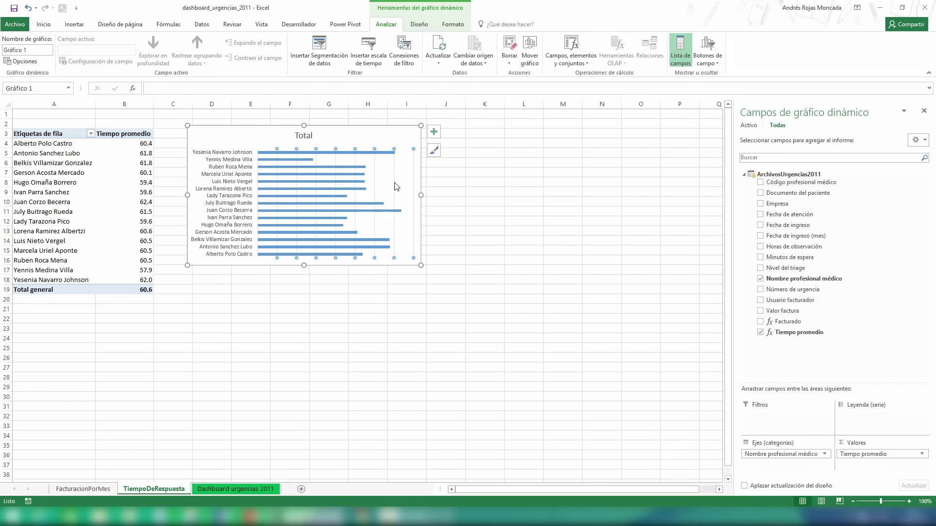
{"action": "key", "text": "Delete"}
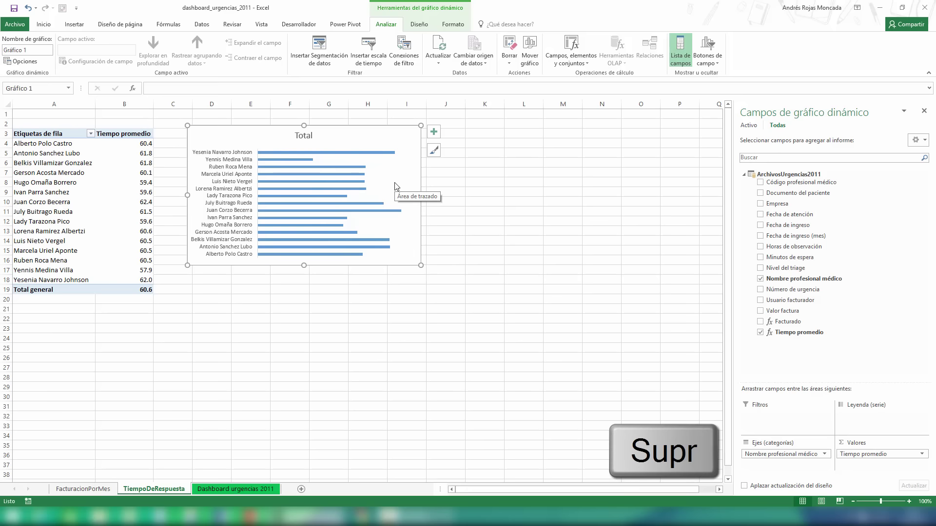
{"action": "left_click", "coordinate": [310, 136]}
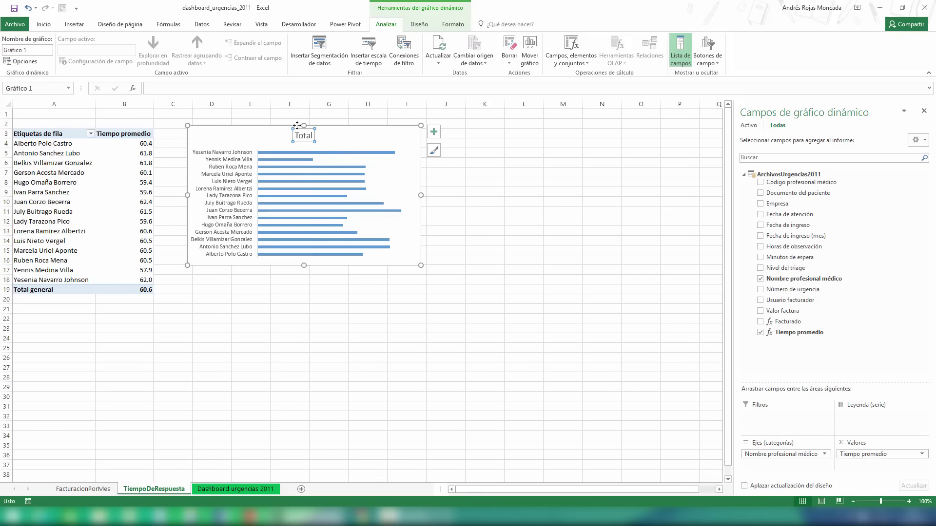
Change the chart title from 'Total' to 'Tiempo de respuesta promedio en minutos'.
{"action": "left_click", "coordinate": [262, 93]}
{"action": "type", "text": "T"}
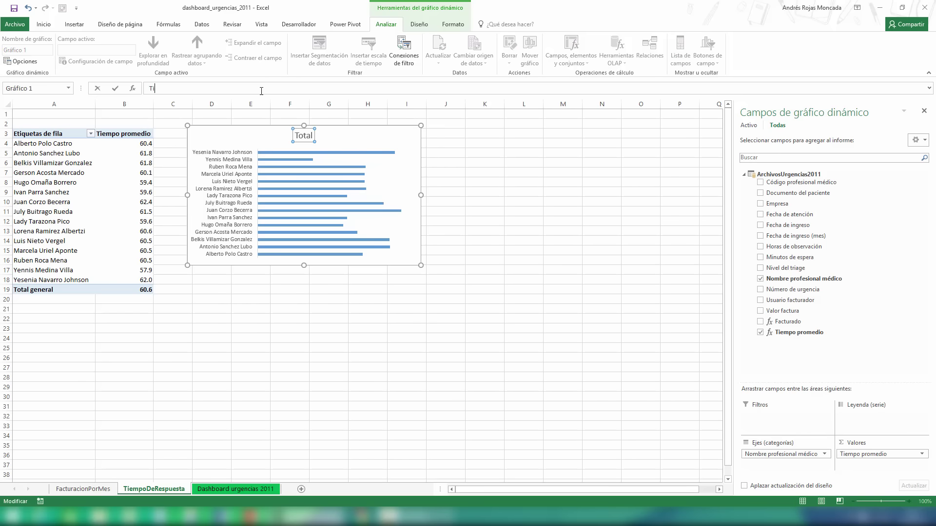
{"action": "type", "text": "iempo de respue"}
{"action": "type", "text": "sta promedio en min"}
{"action": "type", "text": "utos"}
{"action": "key", "text": "Return"}
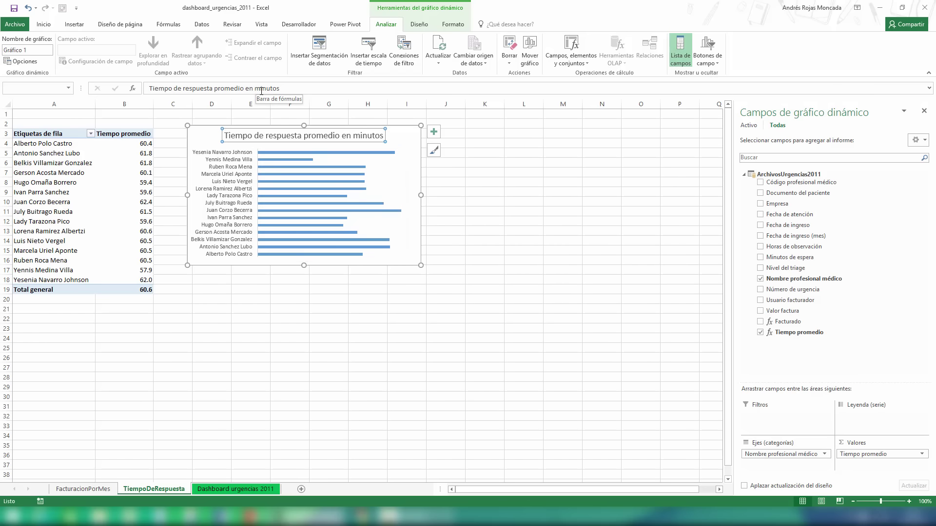
{"action": "left_click", "coordinate": [433, 132]}
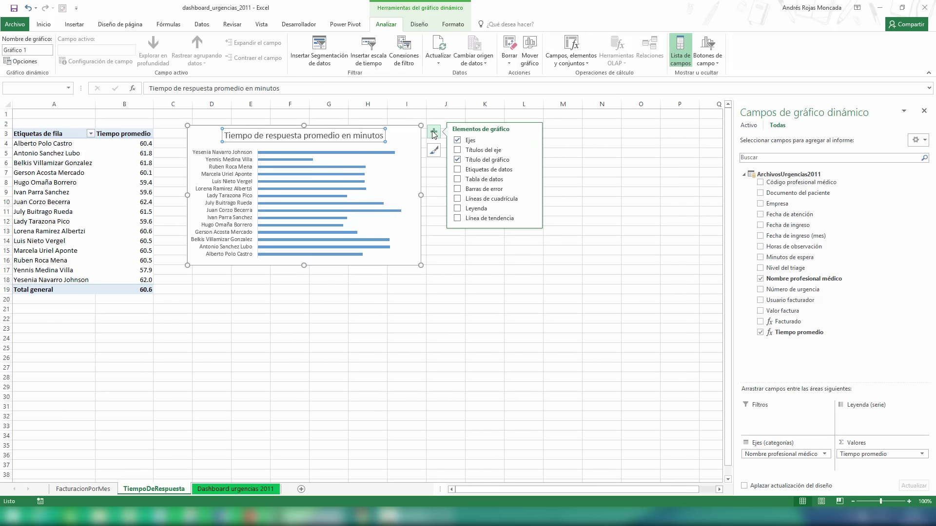
Turn on data labels for the bars and color them white.
{"action": "left_click", "coordinate": [457, 170]}
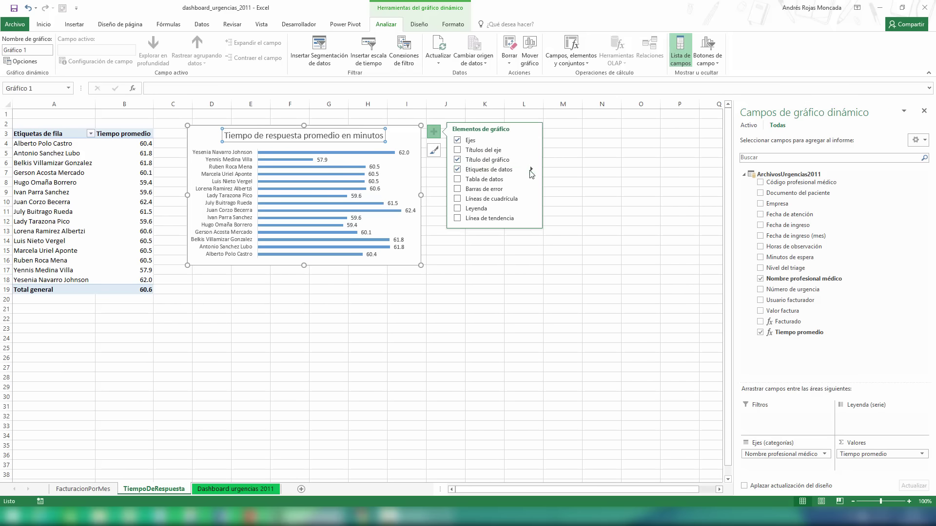
{"action": "mouse_move", "coordinate": [531, 168]}
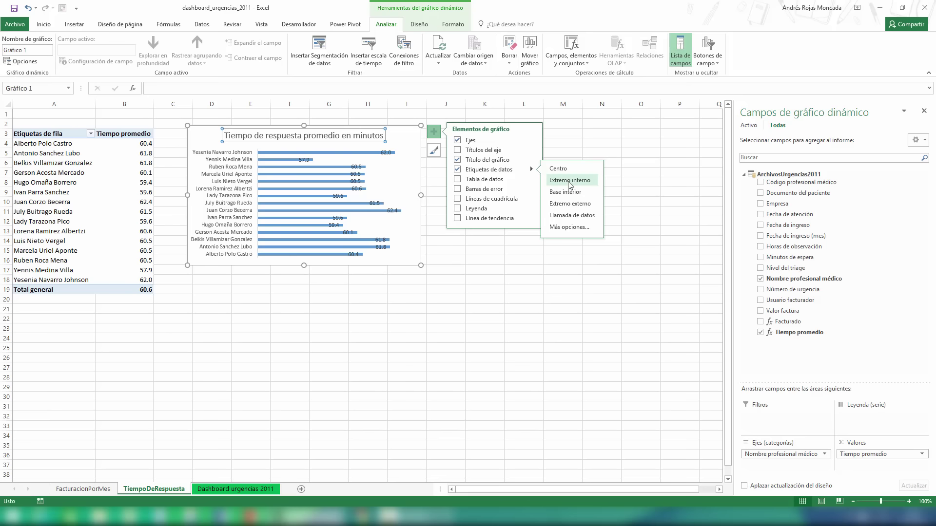
{"action": "left_click", "coordinate": [389, 154]}
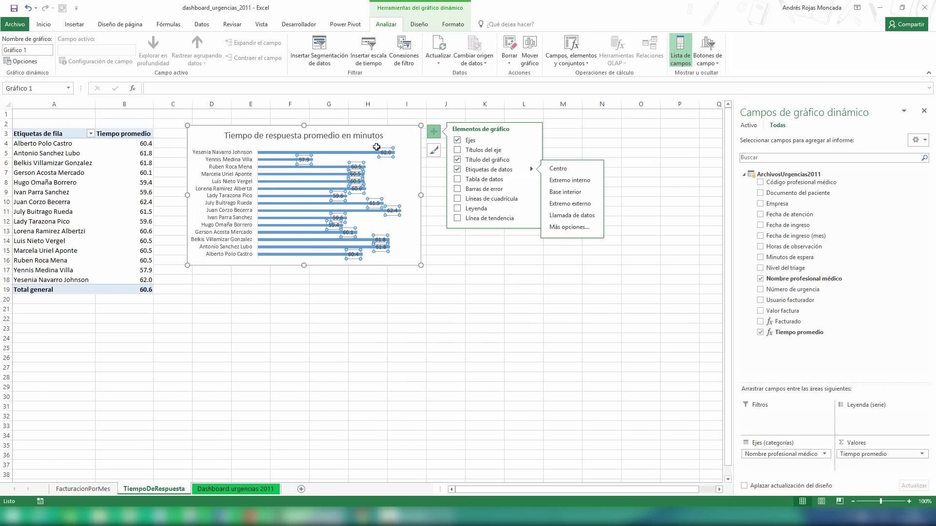
{"action": "left_click", "coordinate": [44, 25]}
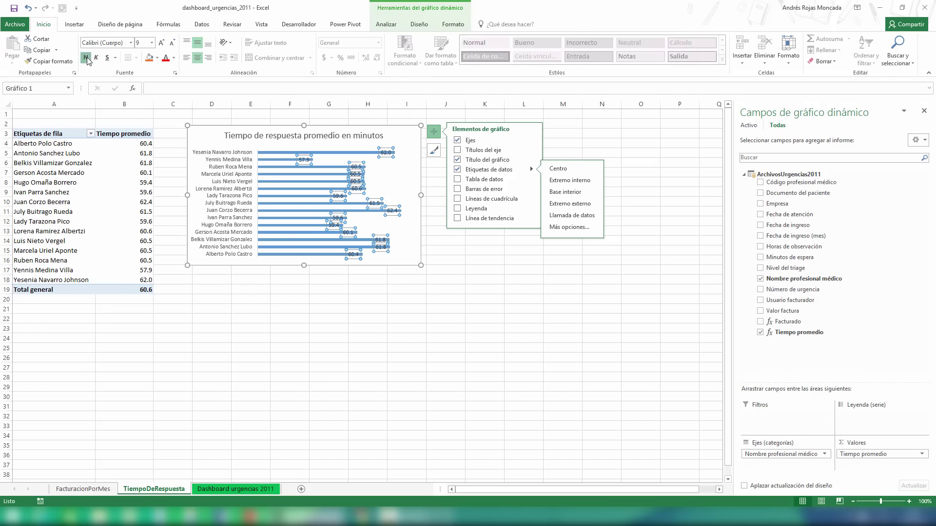
{"action": "left_click", "coordinate": [174, 58]}
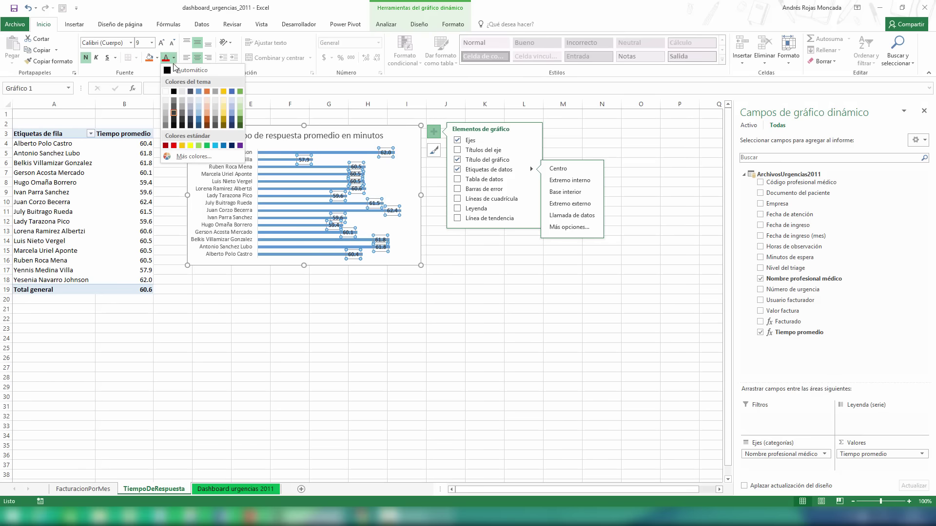
{"action": "left_click", "coordinate": [166, 91]}
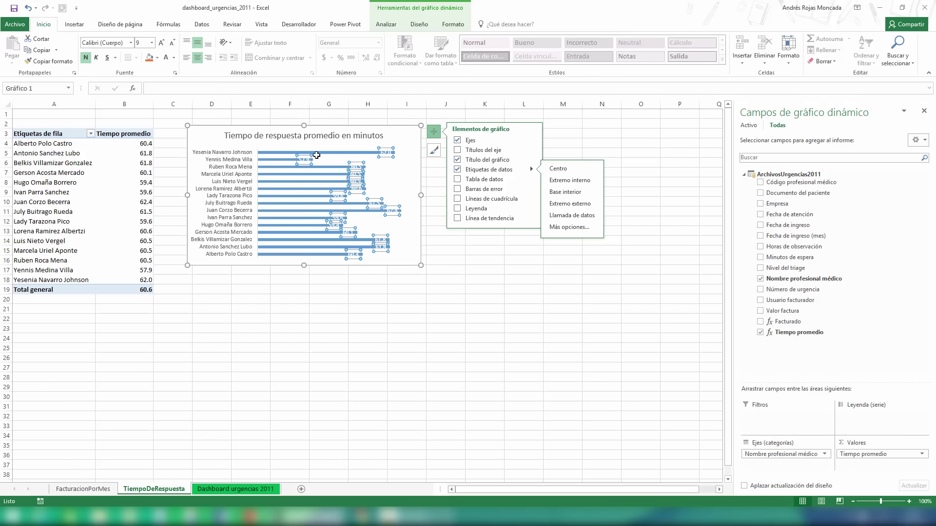
{"action": "left_click", "coordinate": [404, 138]}
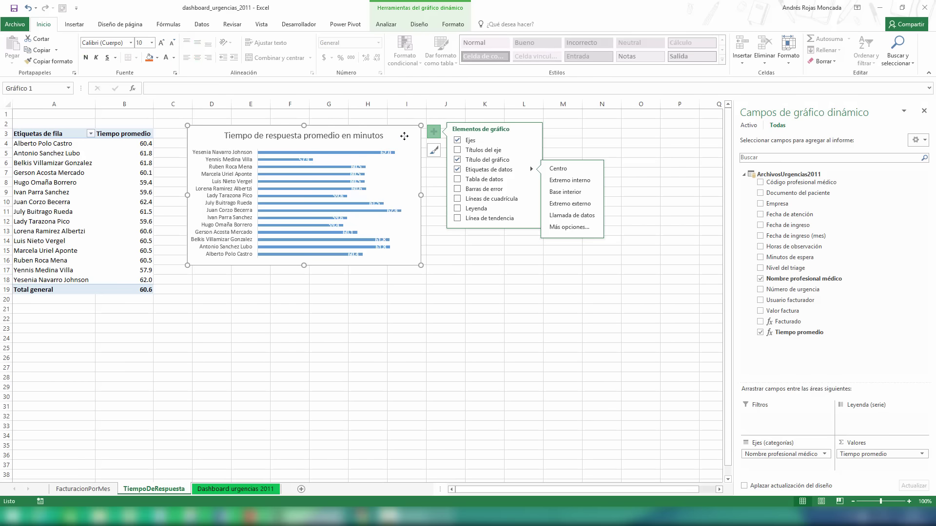
{"action": "left_click", "coordinate": [434, 132]}
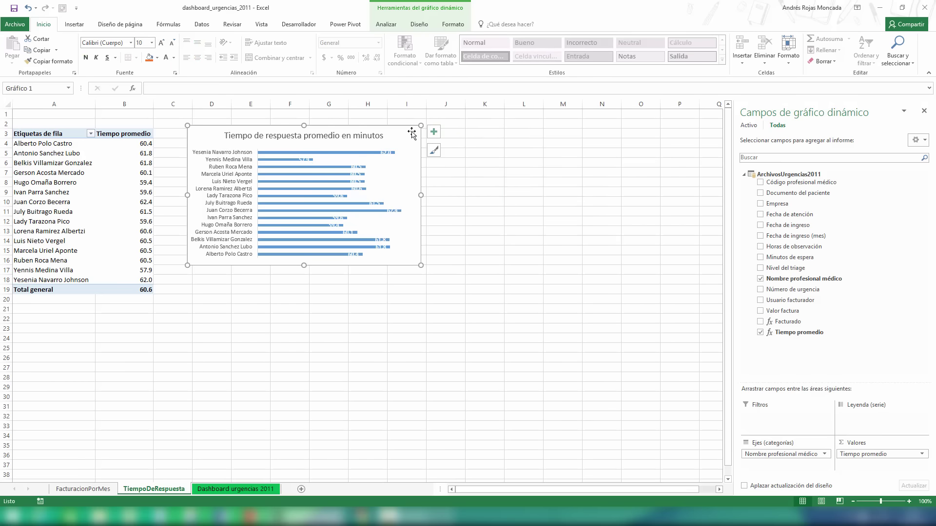
Set the bar series gap width to 55% in Formato de serie de datos.
{"action": "left_click", "coordinate": [367, 155]}
{"action": "key", "text": "ctrl+1"}
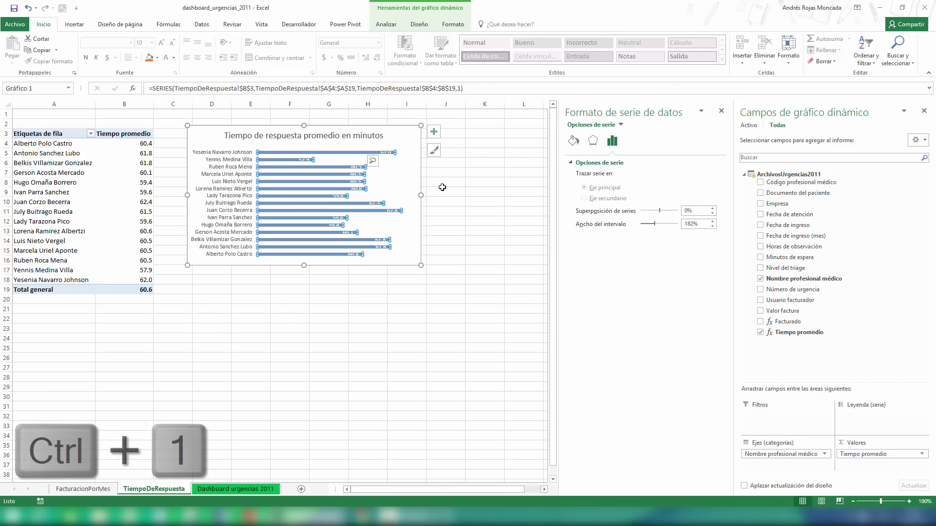
{"action": "left_click", "coordinate": [693, 225]}
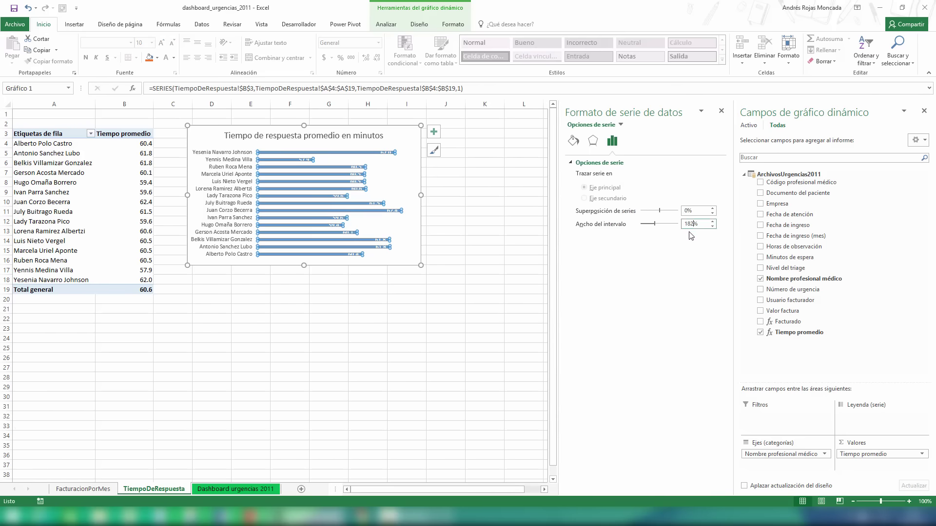
{"action": "key", "text": "BackSpace"}
{"action": "type", "text": "55"}
{"action": "key", "text": "Return"}
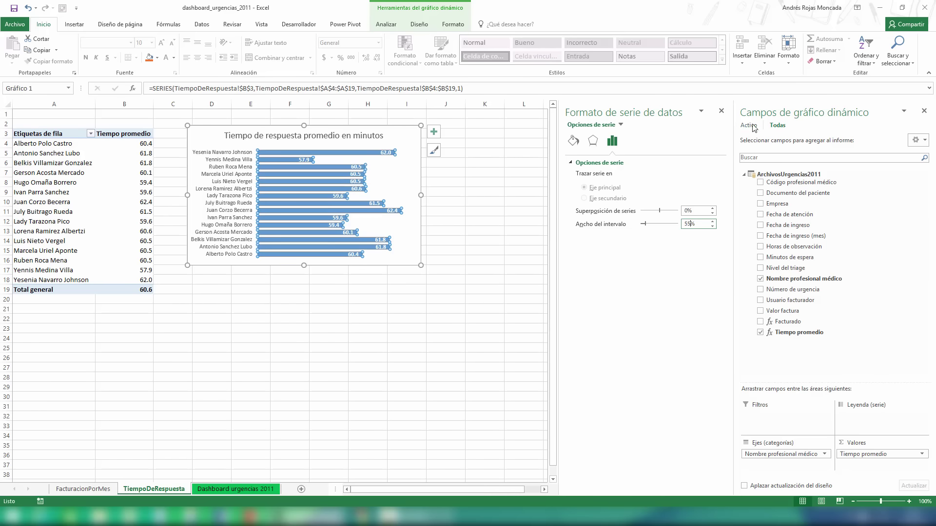
{"action": "left_click", "coordinate": [722, 112]}
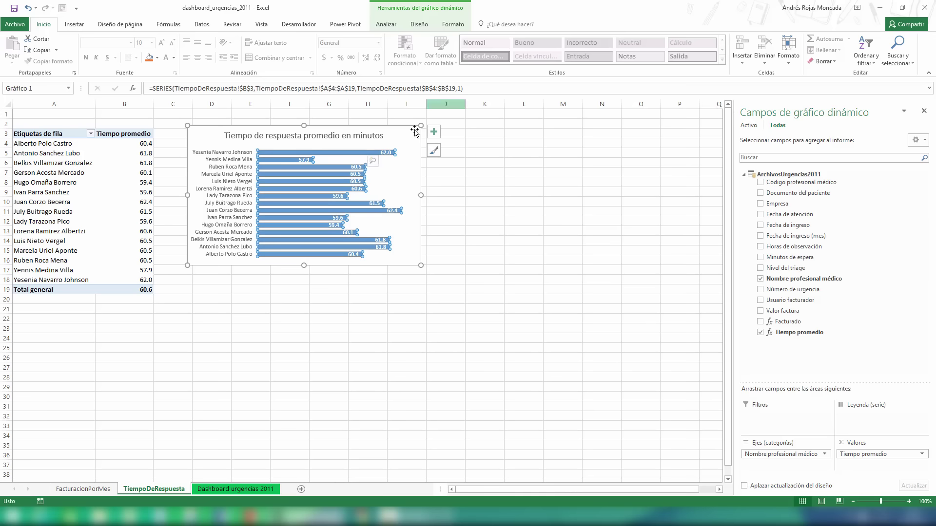
{"action": "left_click", "coordinate": [398, 139]}
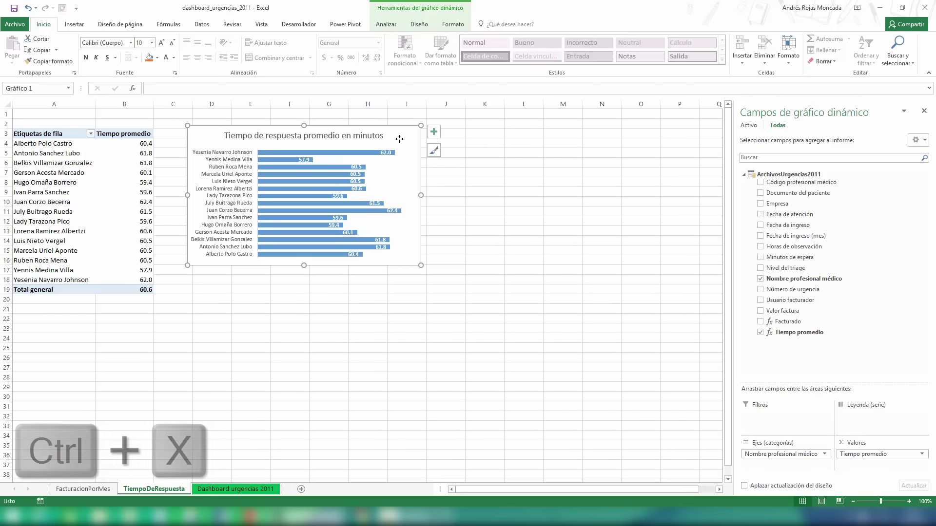
Cut the response-time bar chart and paste it onto the Dashboard urgencias 2011 sheet.
{"action": "key", "text": "ctrl+x"}
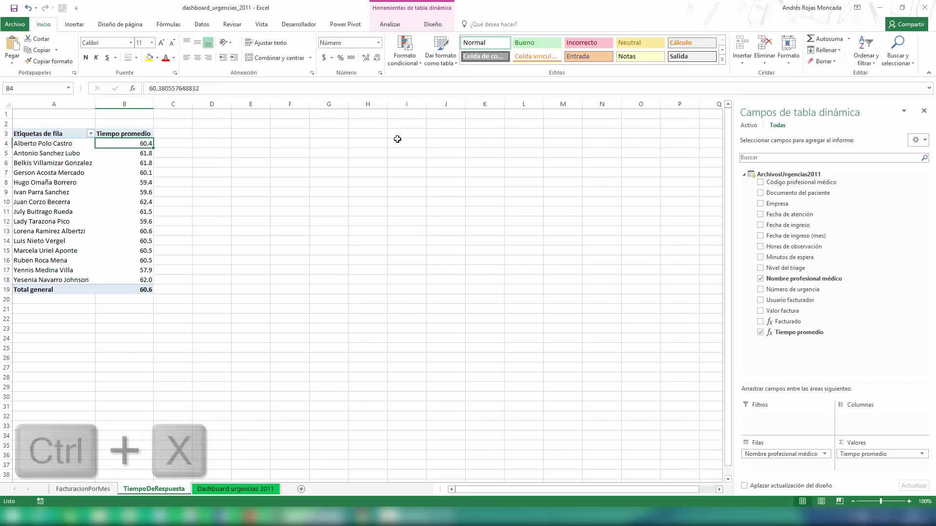
{"action": "left_click", "coordinate": [227, 495]}
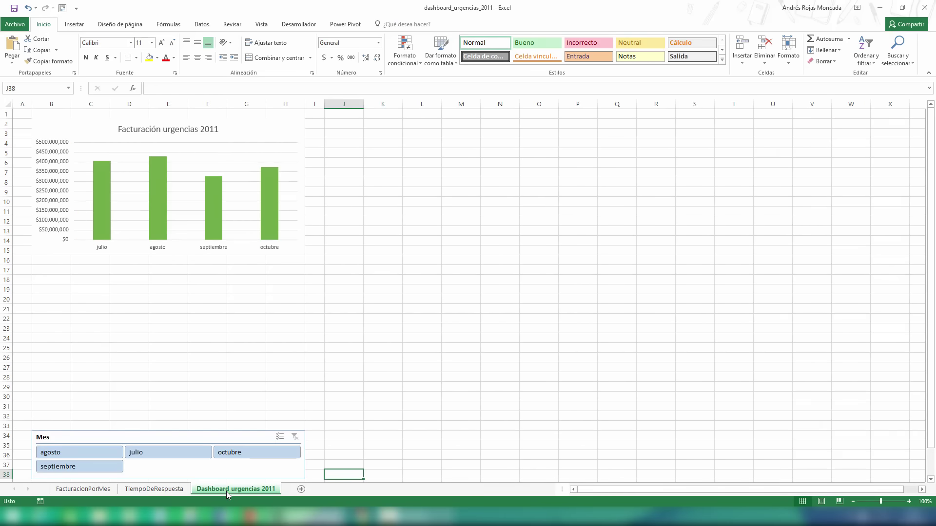
{"action": "key", "text": "ctrl+v"}
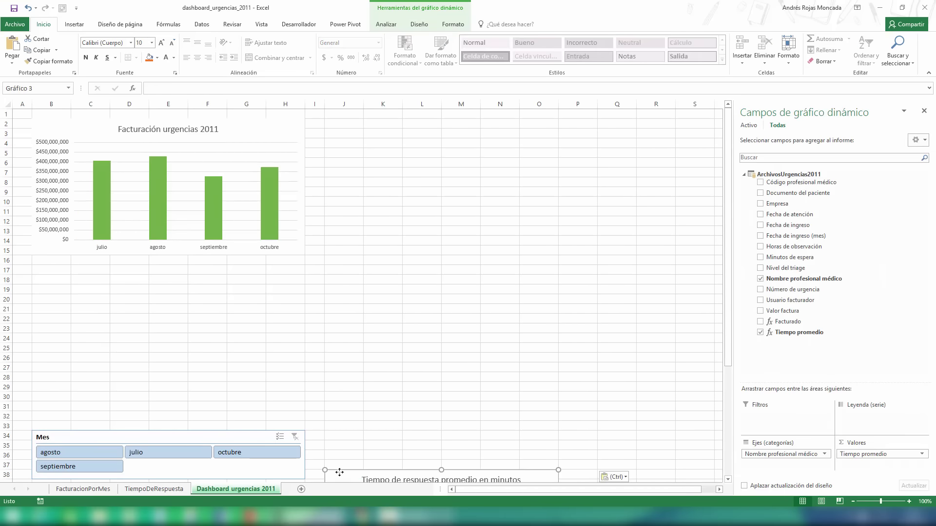
Place the pasted chart directly beneath the billing chart and widen it to the billing chart's width.
{"action": "left_click_drag", "start_coordinate": [339, 473], "coordinate": [102, 289]}
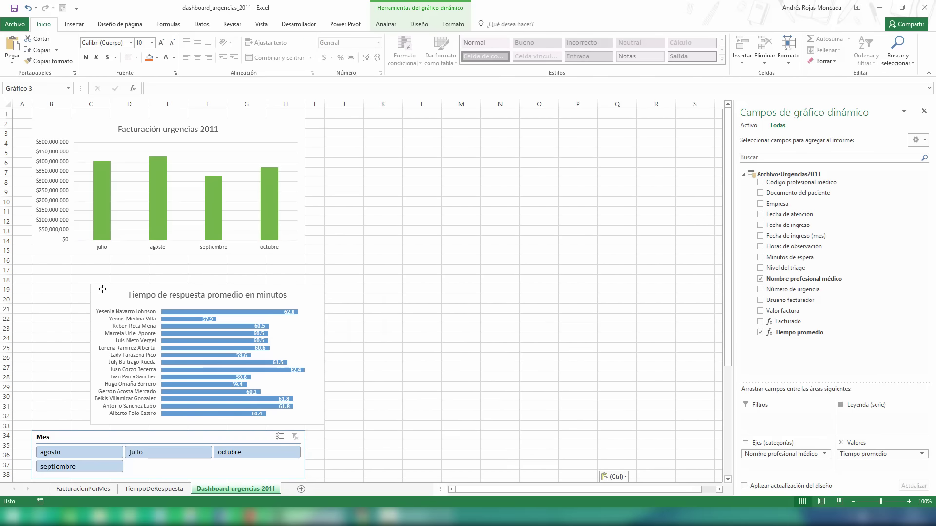
{"action": "left_click_drag", "start_coordinate": [102, 289], "coordinate": [44, 270]}
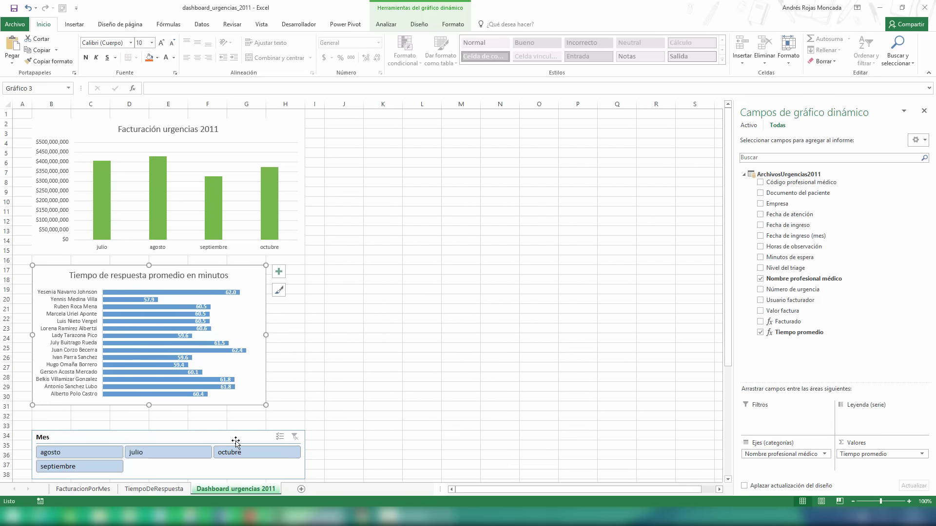
{"action": "left_click_drag", "start_coordinate": [266, 405], "coordinate": [299, 418]}
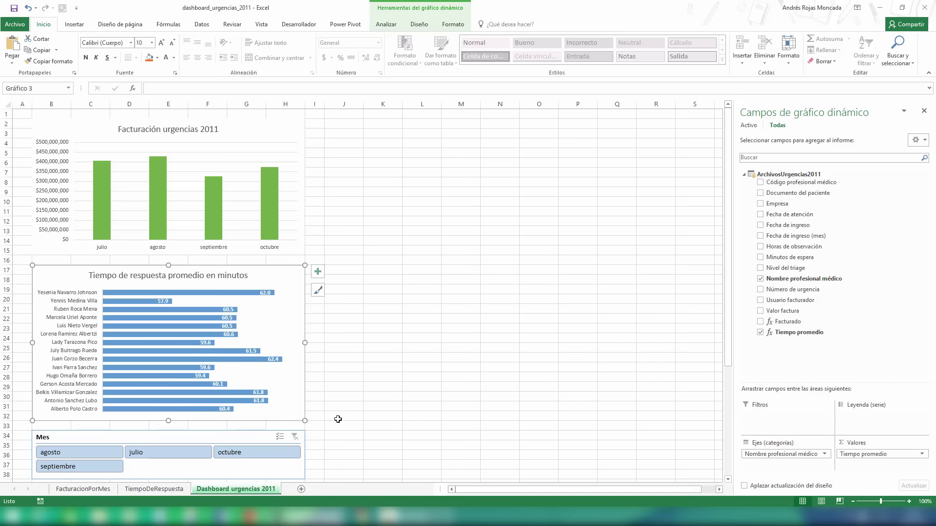
Set the response-time chart area's Borde to Sin línea in Formato del área del gráfico.
{"action": "left_click", "coordinate": [341, 472]}
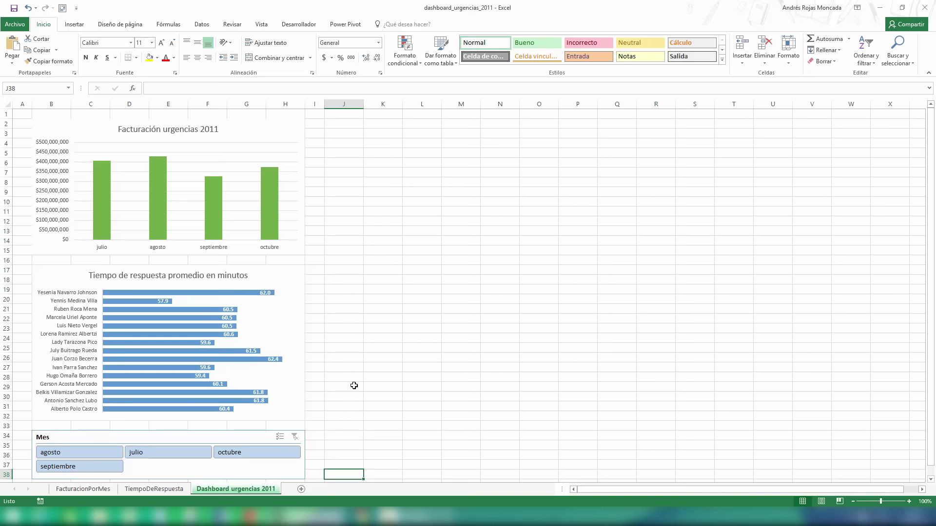
{"action": "left_click", "coordinate": [291, 275]}
{"action": "key", "text": "ctrl+1"}
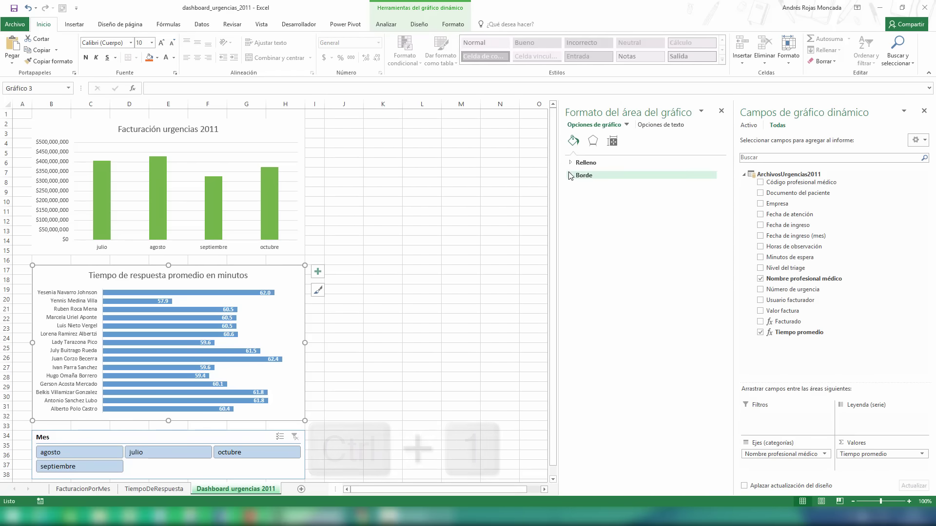
{"action": "left_click", "coordinate": [583, 175]}
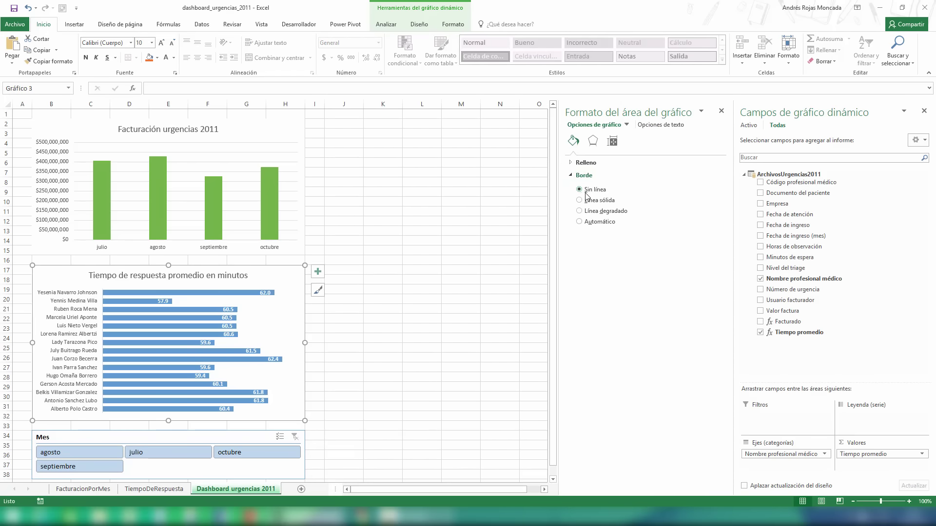
{"action": "left_click", "coordinate": [722, 111]}
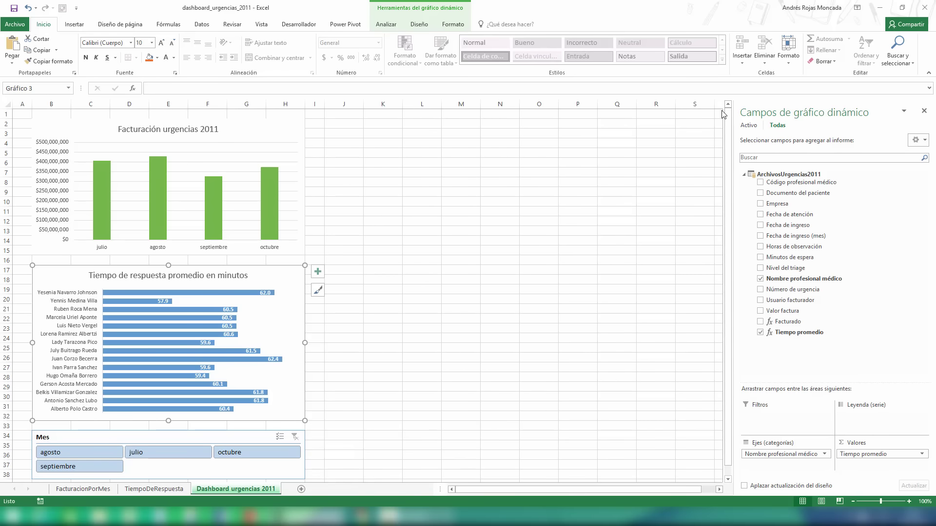
{"action": "left_click", "coordinate": [348, 467]}
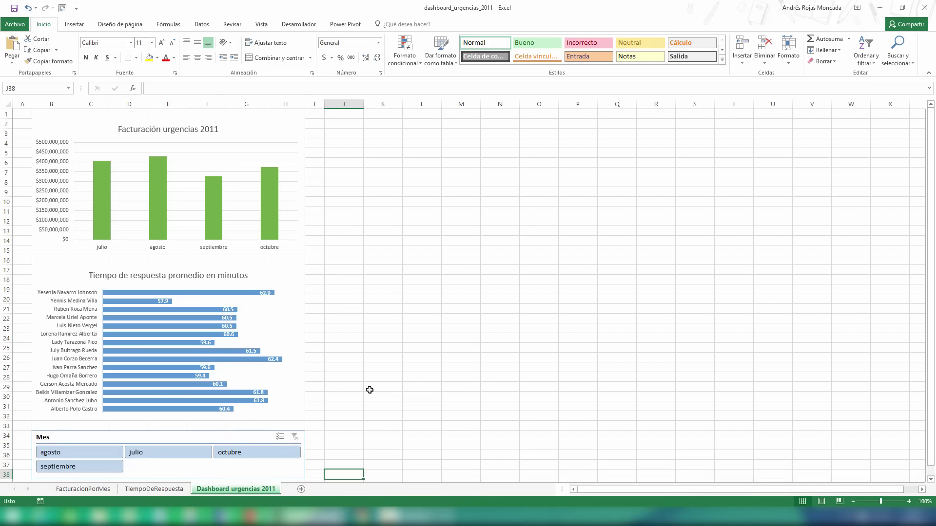
Tick TiempoDeRespuesta in the Mes slicer's Conexiones de informe and confirm with Aceptar.
{"action": "right_click", "coordinate": [251, 437]}
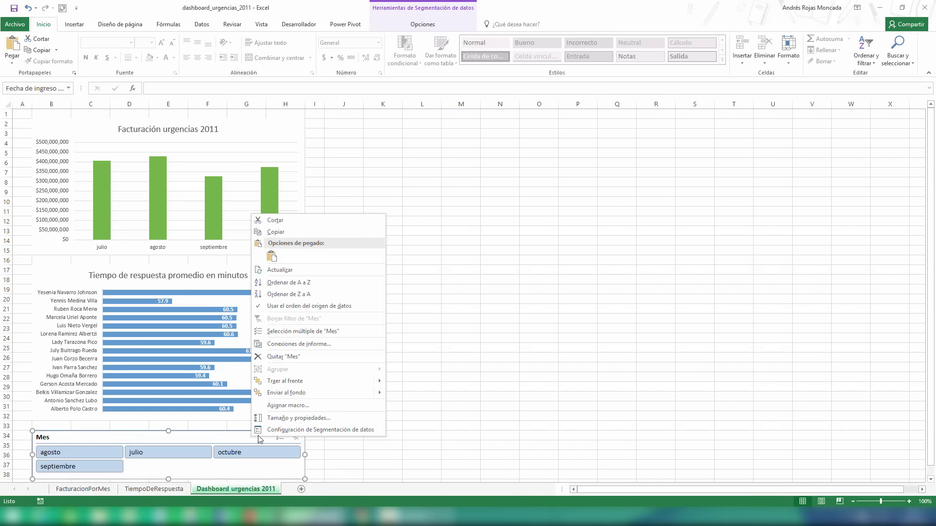
{"action": "left_click", "coordinate": [314, 344]}
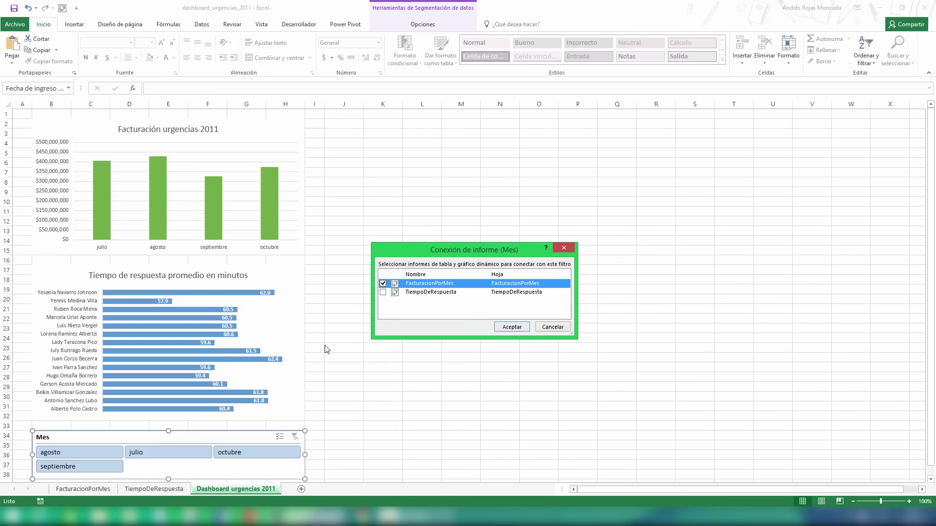
{"action": "left_click", "coordinate": [383, 293]}
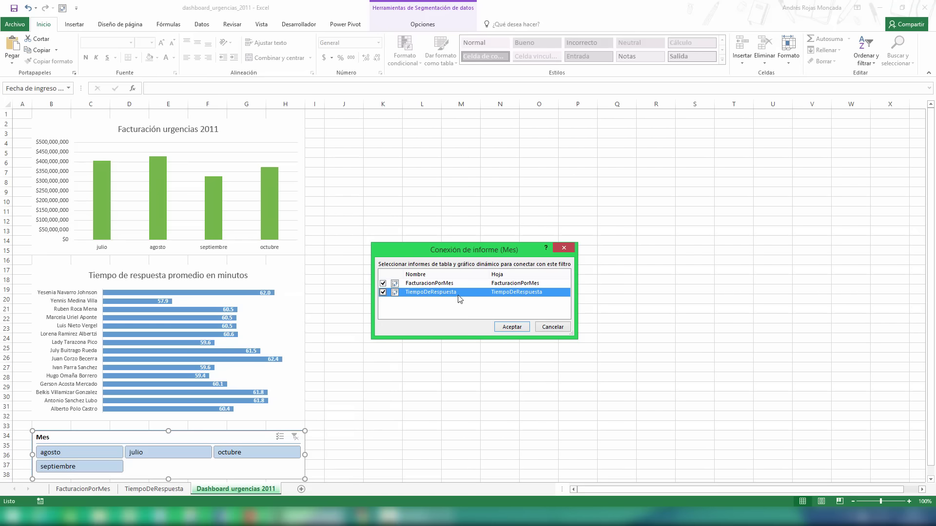
{"action": "left_click", "coordinate": [521, 330]}
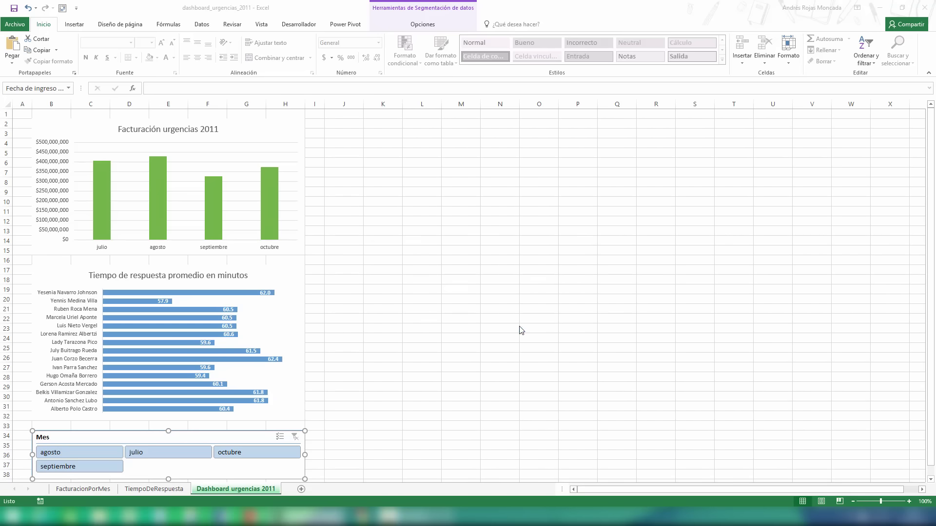
{"action": "left_click", "coordinate": [339, 474]}
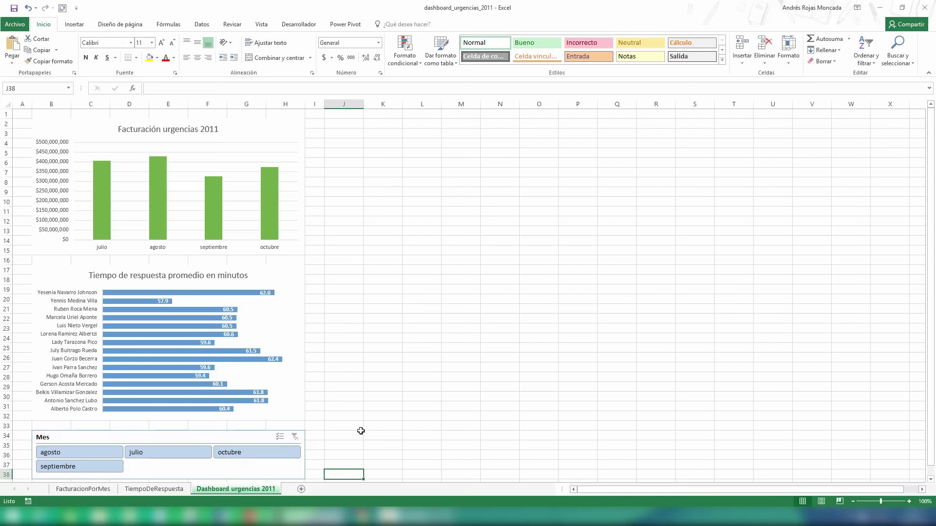
{"action": "left_click", "coordinate": [248, 454]}
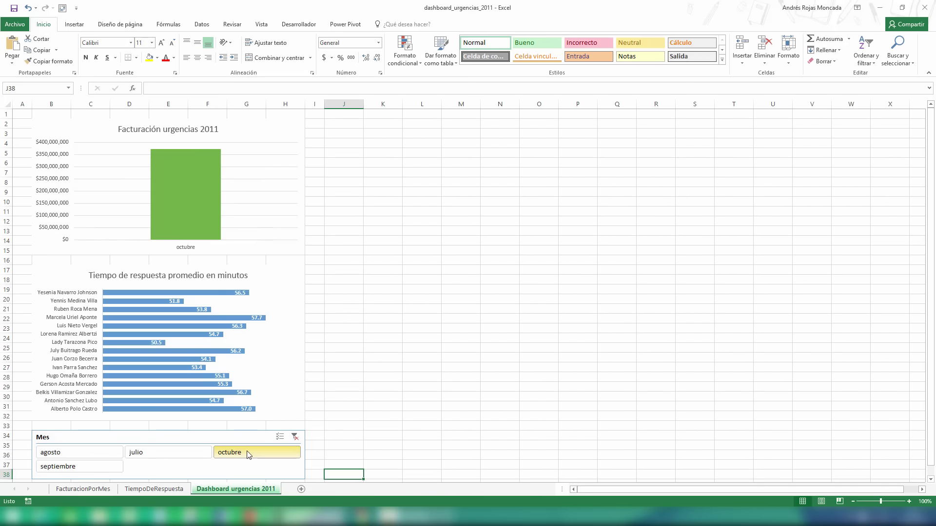
{"action": "left_click", "coordinate": [180, 453]}
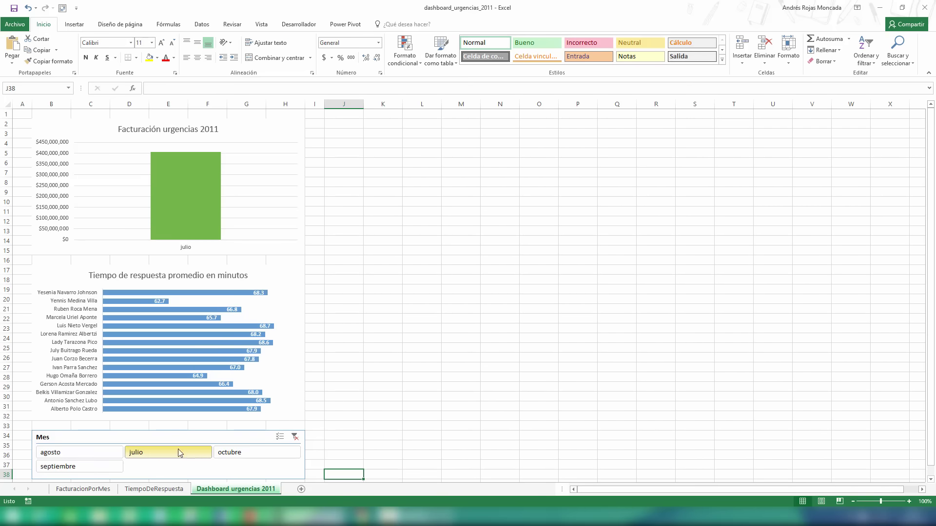
{"action": "left_click", "coordinate": [55, 452]}
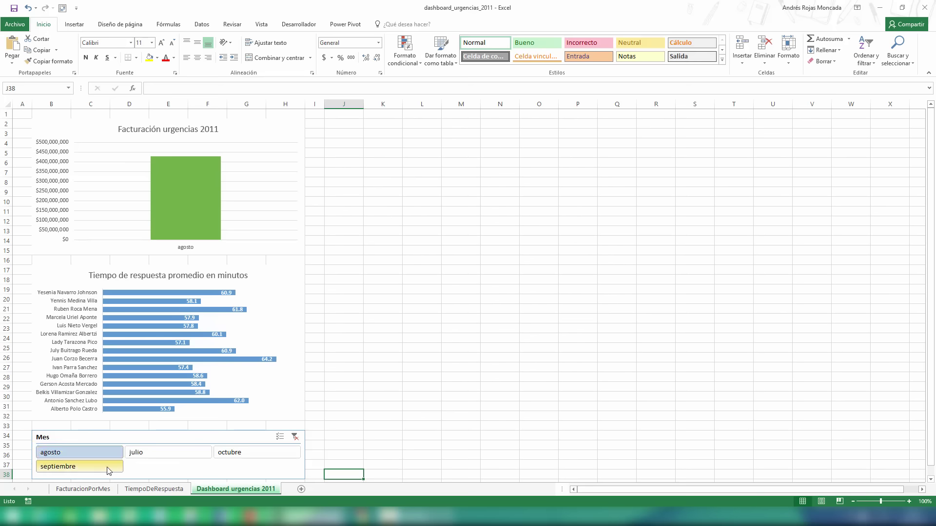
{"action": "left_click", "coordinate": [108, 468]}
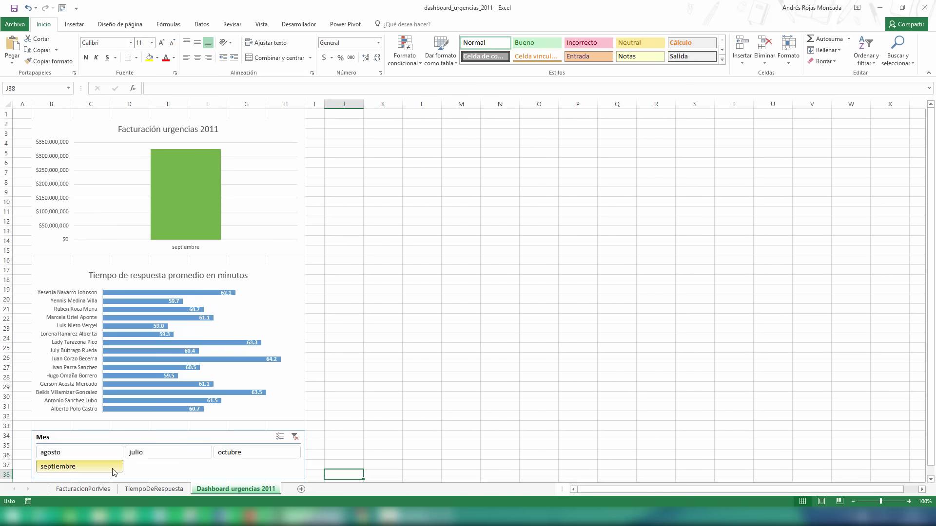
{"action": "left_click", "coordinate": [261, 453], "text": "ctrl"}
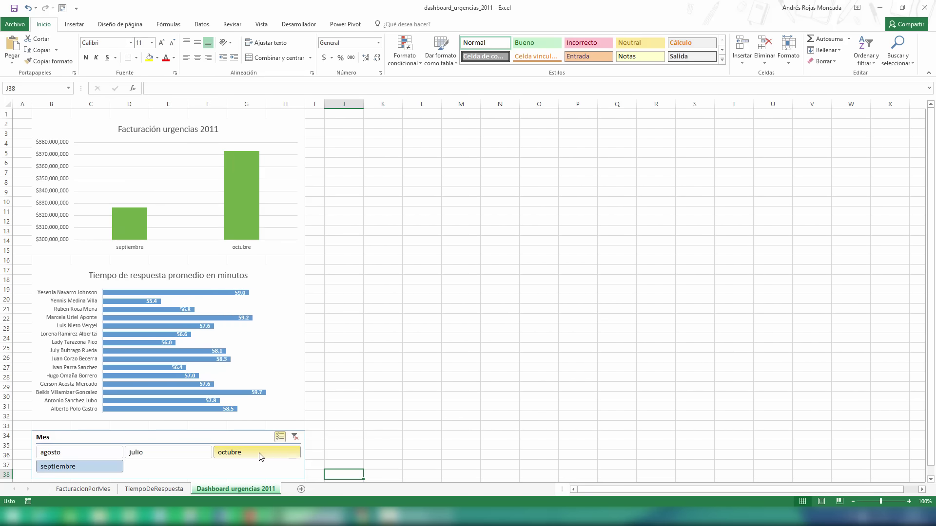
{"action": "left_click", "coordinate": [205, 453], "text": "ctrl"}
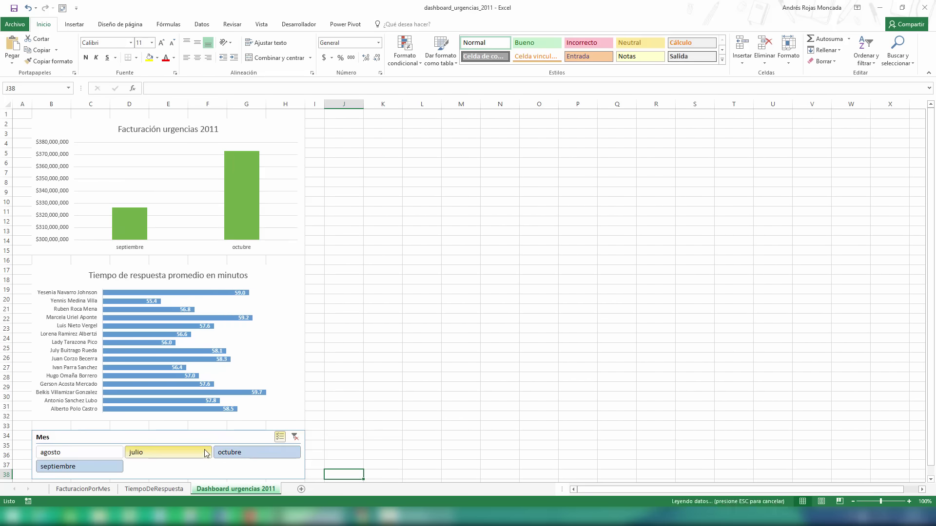
{"action": "left_click", "coordinate": [112, 452], "text": "ctrl"}
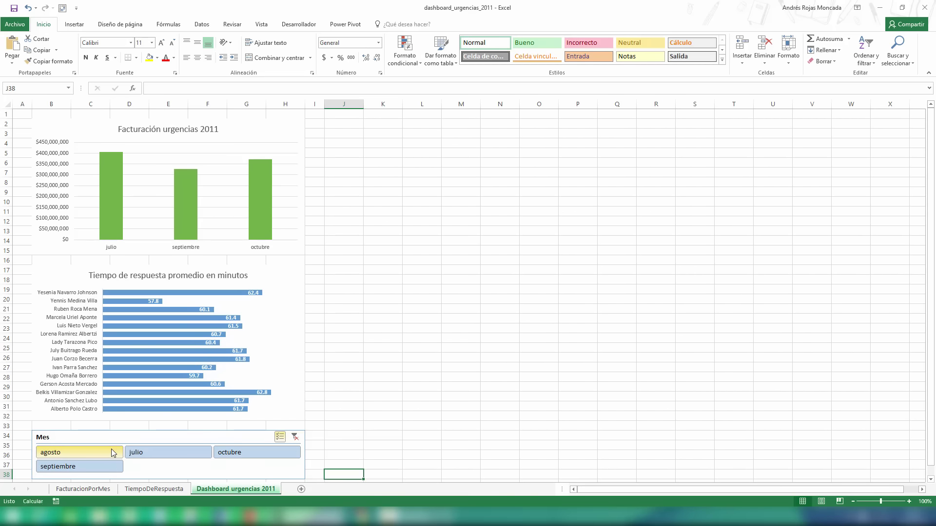
{"action": "left_click", "coordinate": [143, 451], "text": "ctrl"}
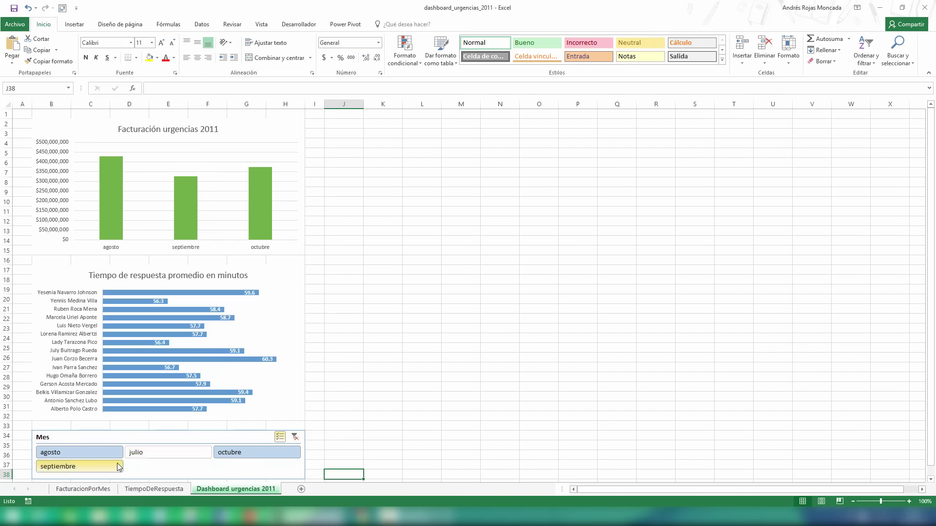
{"action": "left_click", "coordinate": [119, 467], "text": "ctrl"}
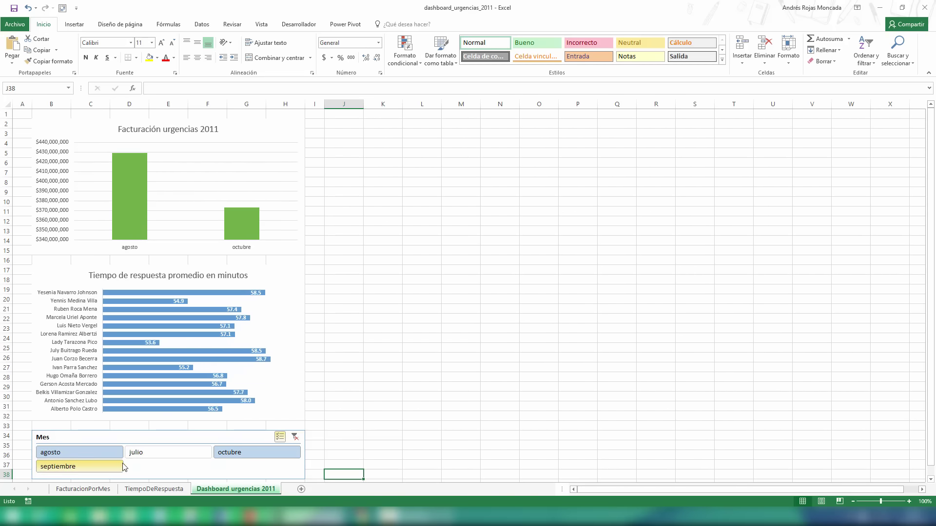
{"action": "left_click", "coordinate": [295, 437]}
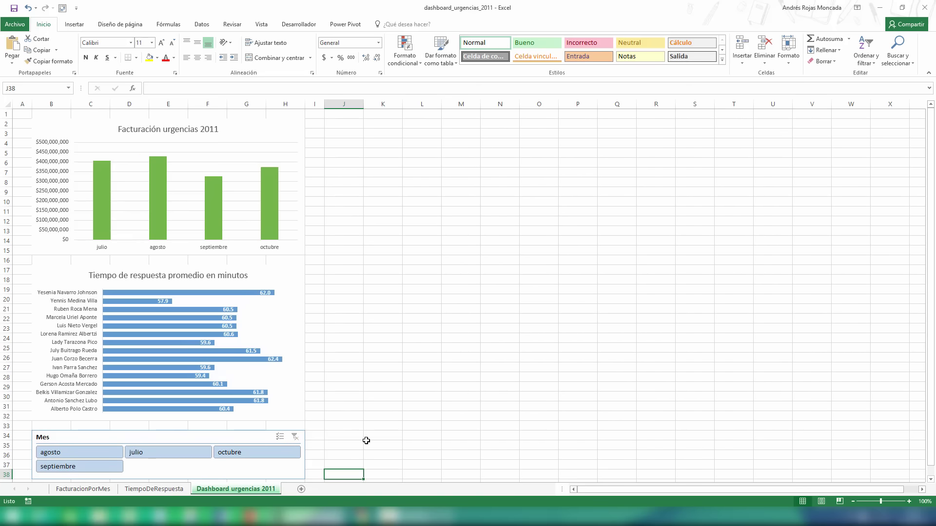